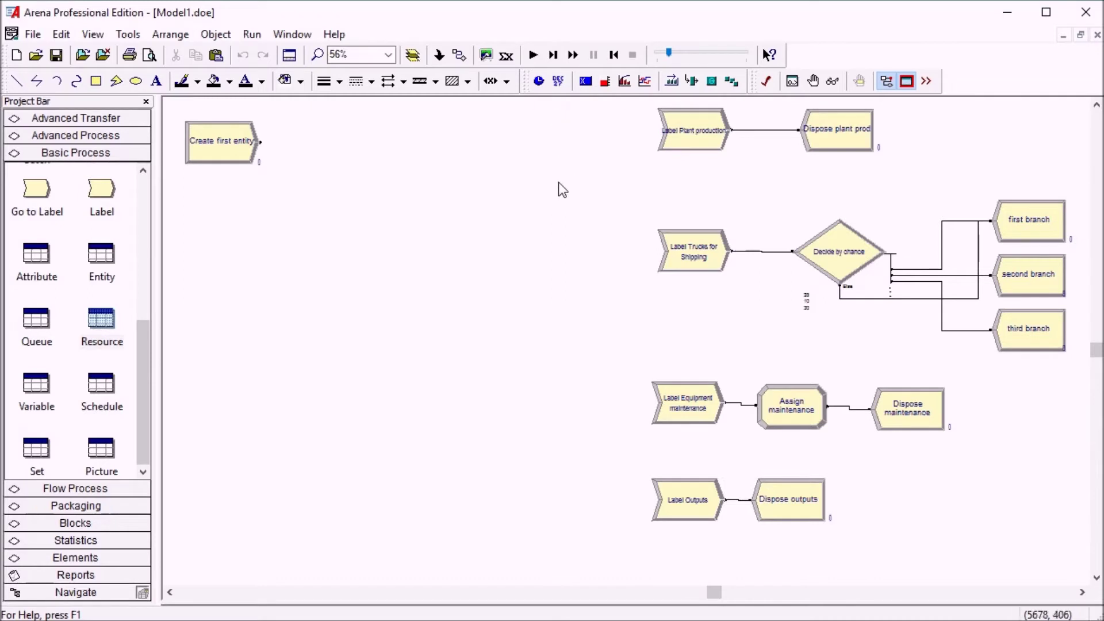
# Reposition the maintenance and outputs rows on the canvas, then clear their selections
pyautogui.scroll(3, 624, 203)
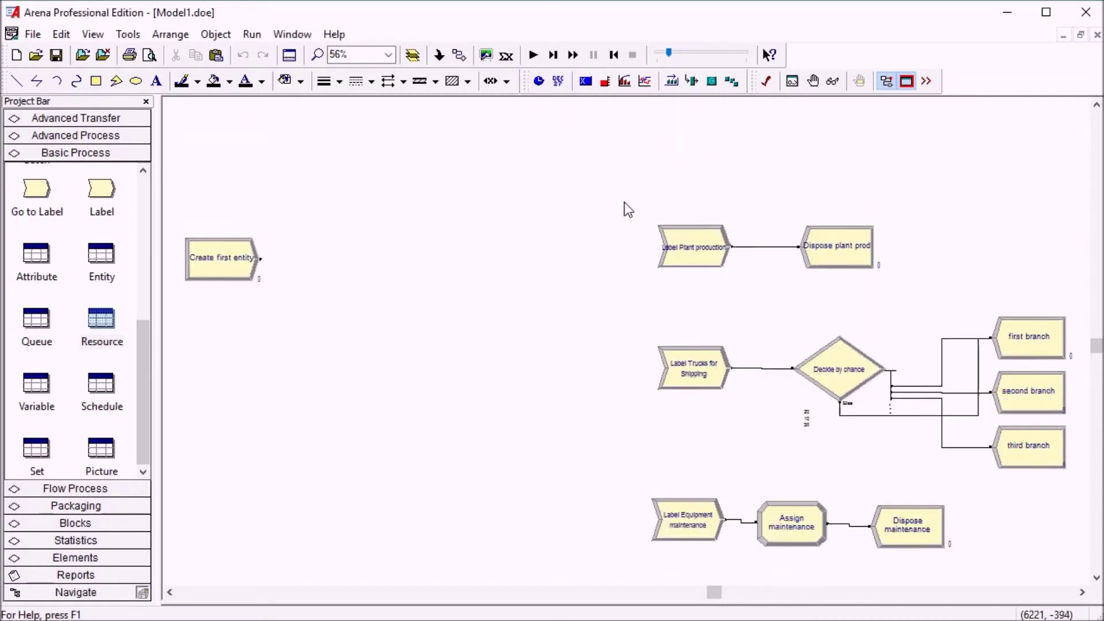
pyautogui.scroll(1, 629, 209)
pyautogui.scroll(2, 662, 217)
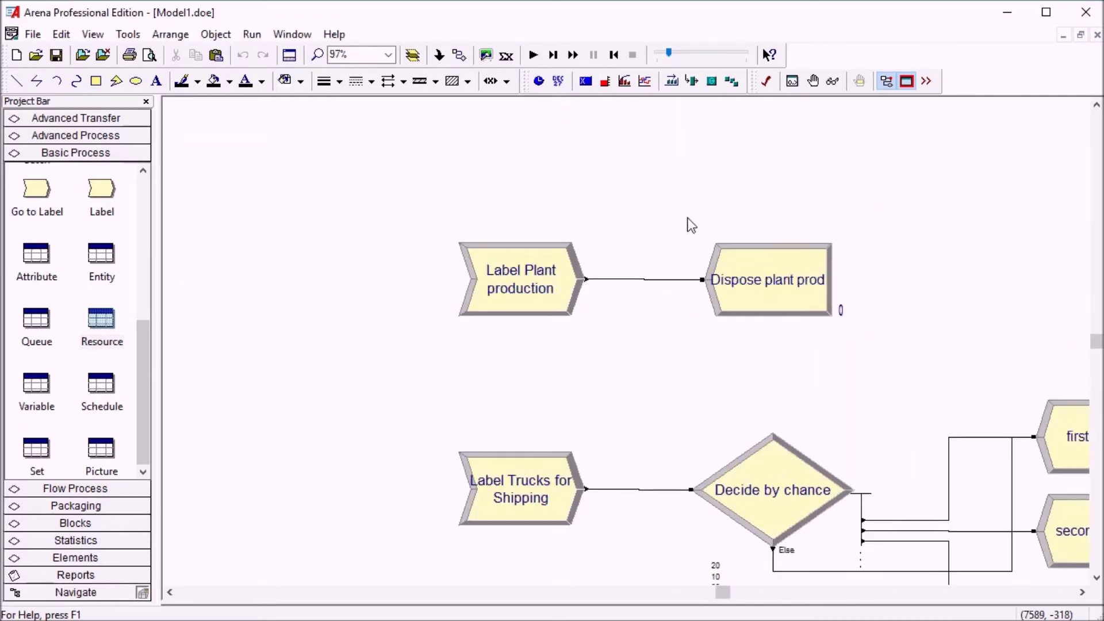
pyautogui.scroll(1, 688, 215)
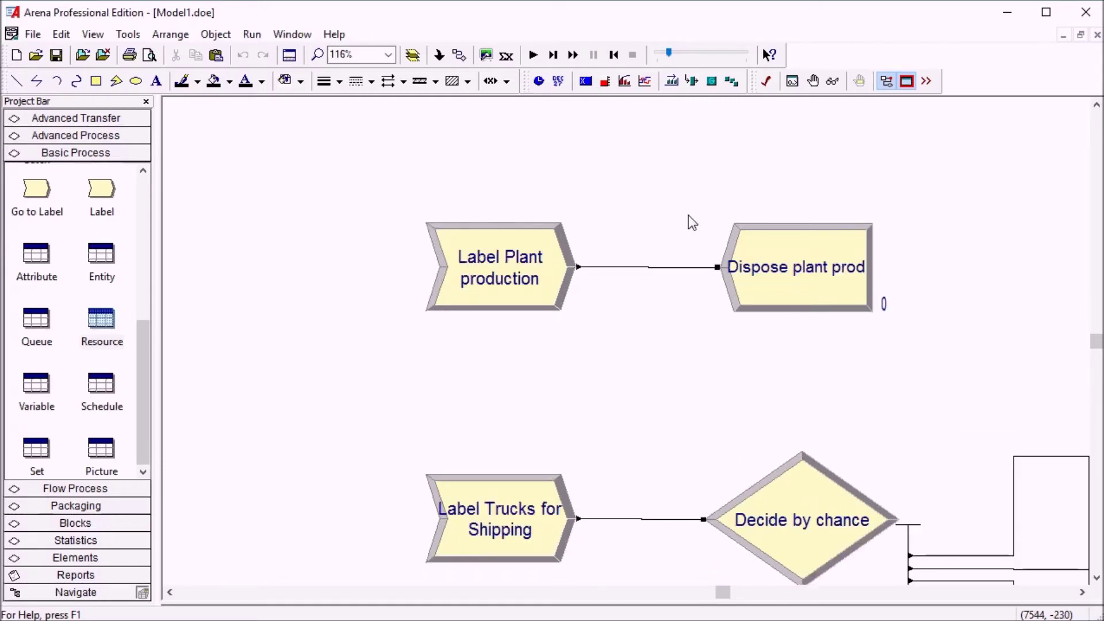
pyautogui.moveTo(353, 183); pyautogui.dragTo(641, 363)
pyautogui.scroll(-1, 614, 287)
pyautogui.scroll(-2, 611, 278)
pyautogui.scroll(-2, 610, 273)
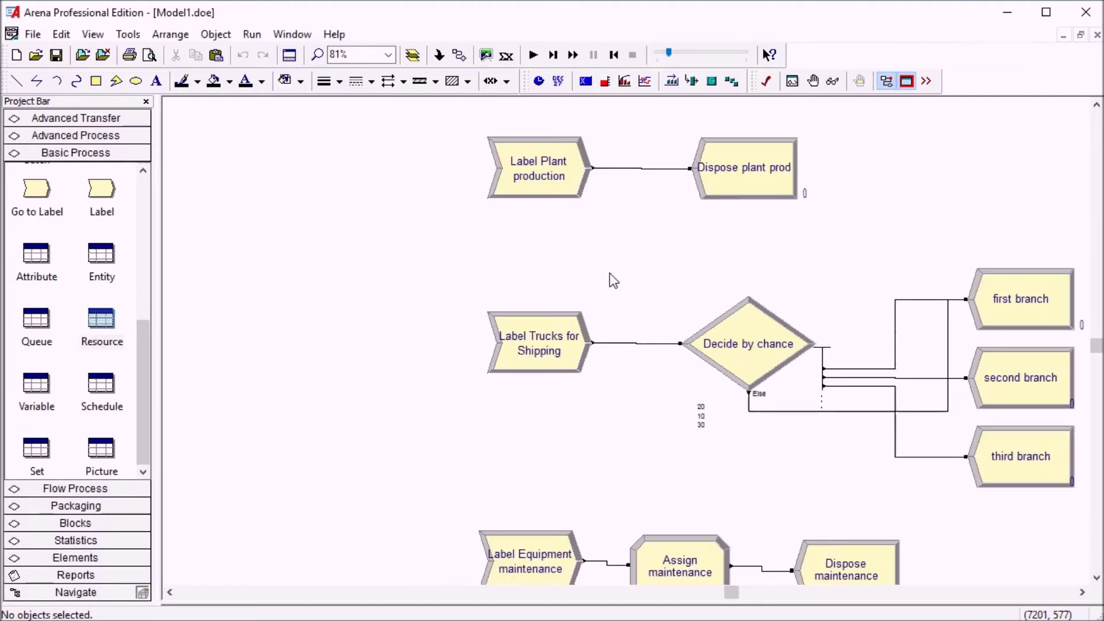
pyautogui.scroll(-3, 609, 347)
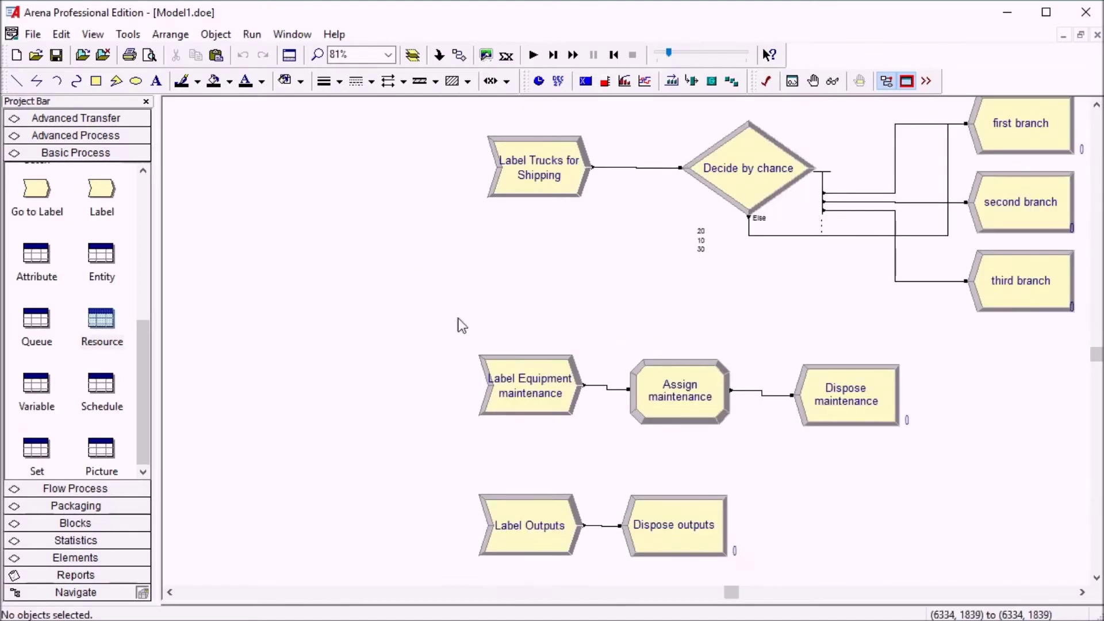
pyautogui.moveTo(441, 340); pyautogui.dragTo(1046, 452)
pyautogui.click(852, 433)
pyautogui.scroll(-2, 667, 329)
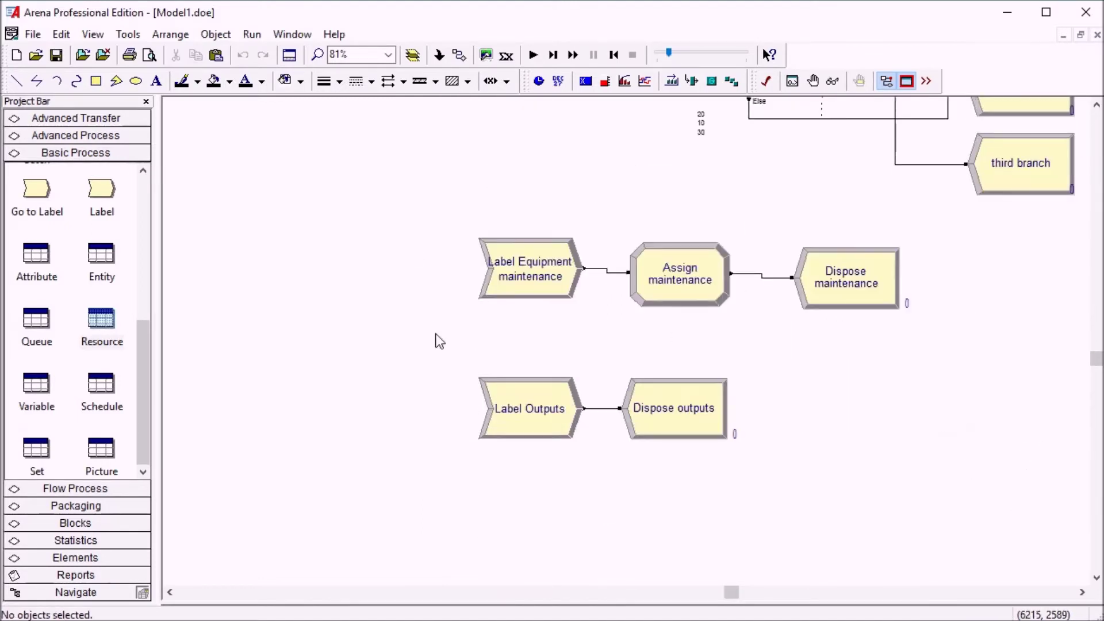
pyautogui.moveTo(415, 341); pyautogui.dragTo(865, 511)
pyautogui.click(812, 493)
# Return to Create first entity and nudge it slightly to the right
pyautogui.scroll(3, 660, 383)
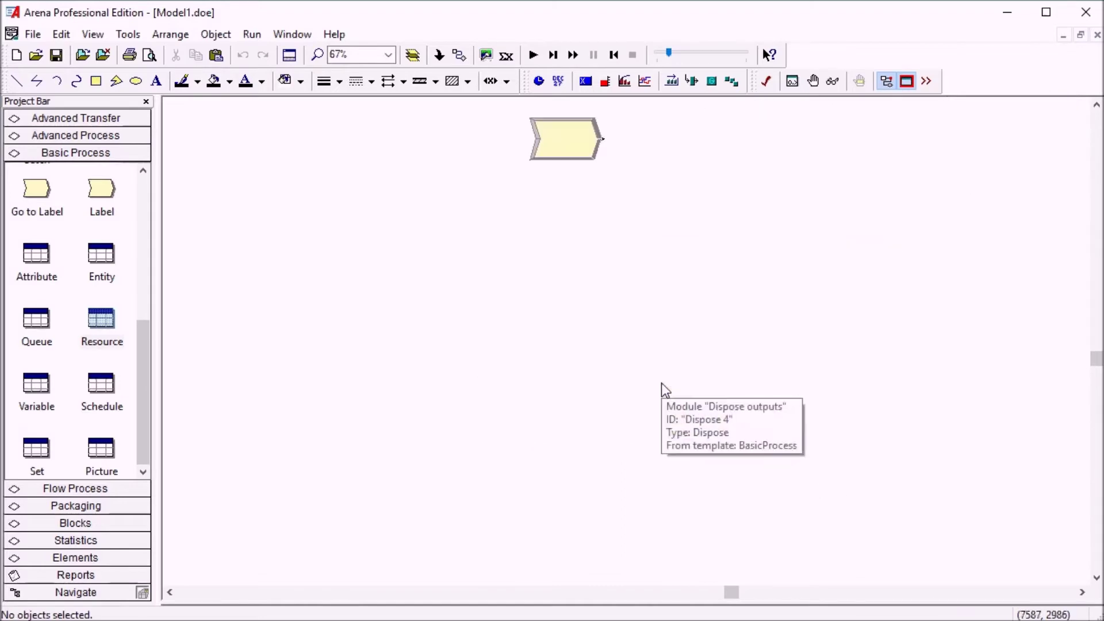
pyautogui.scroll(-1, 662, 383)
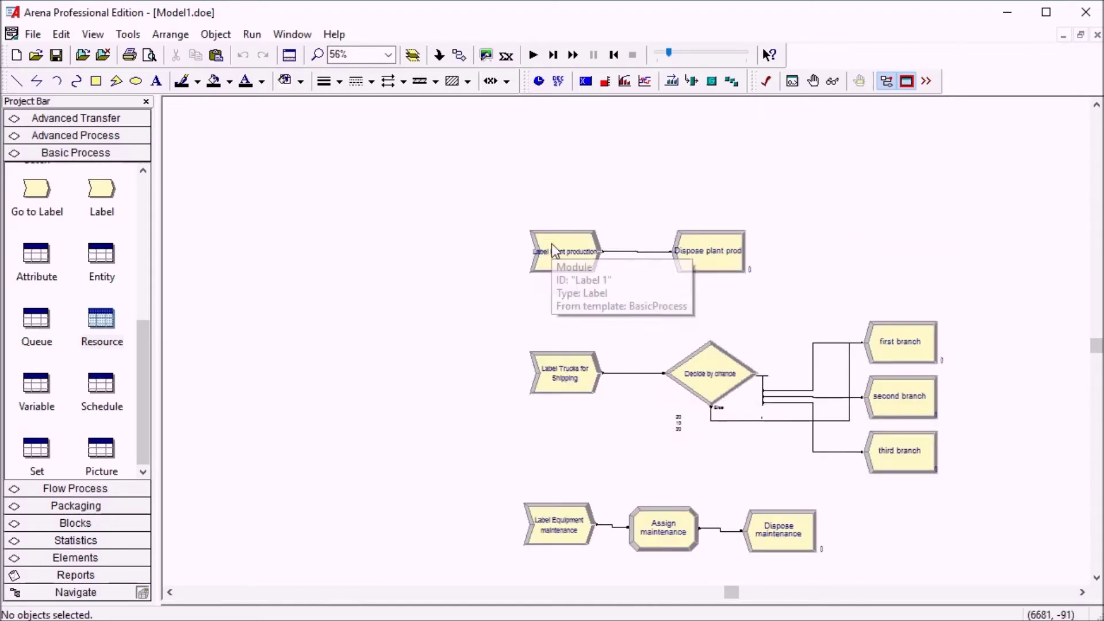
pyautogui.scroll(2, 551, 244)
pyautogui.scroll(1, 551, 243)
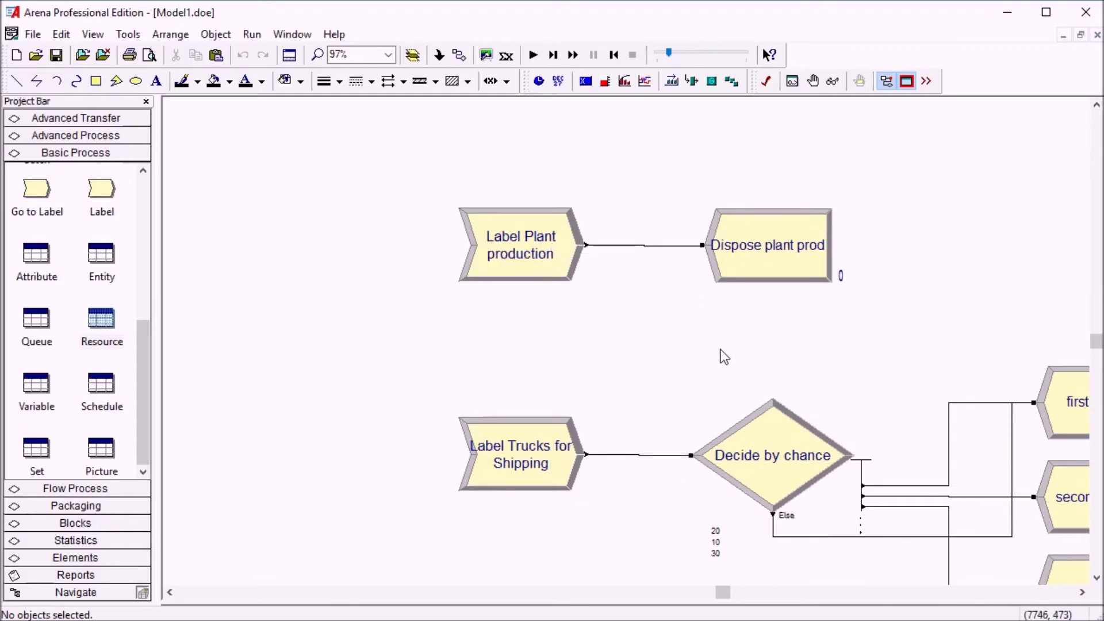
pyautogui.scroll(-2, 604, 422)
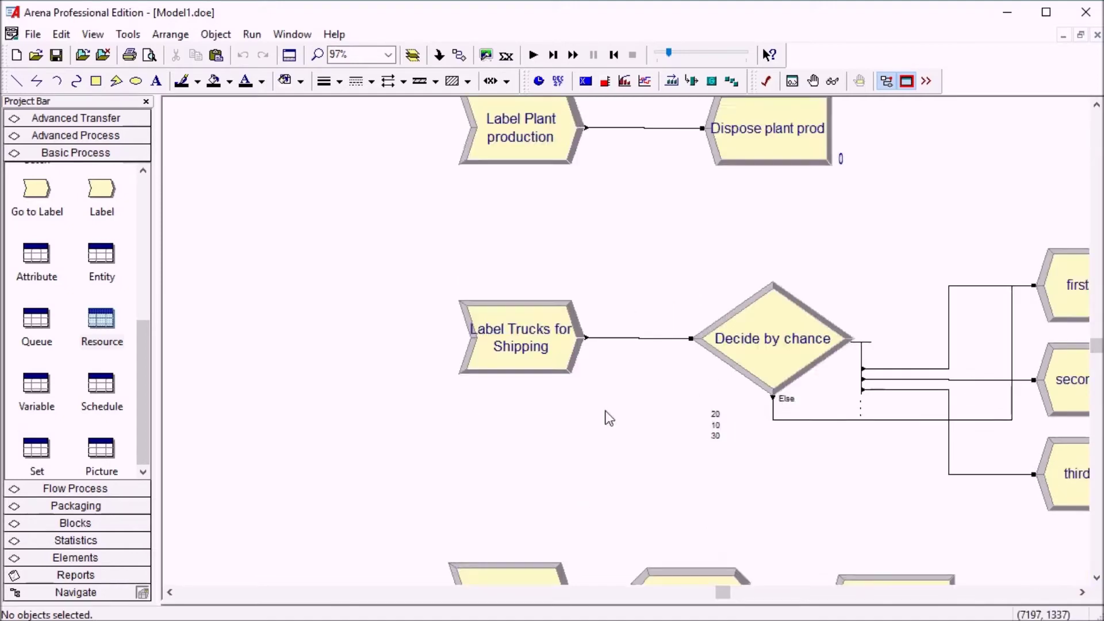
pyautogui.scroll(-3, 603, 403)
pyautogui.scroll(3, 604, 397)
pyautogui.scroll(-2, 598, 340)
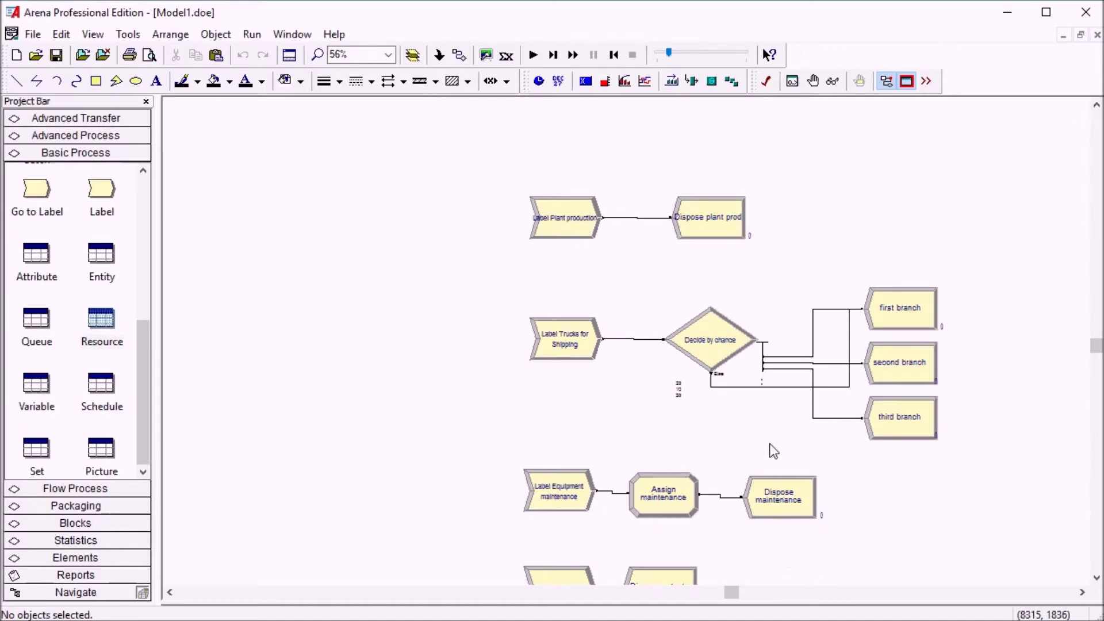
pyautogui.scroll(1, 924, 416)
pyautogui.scroll(-2, 916, 415)
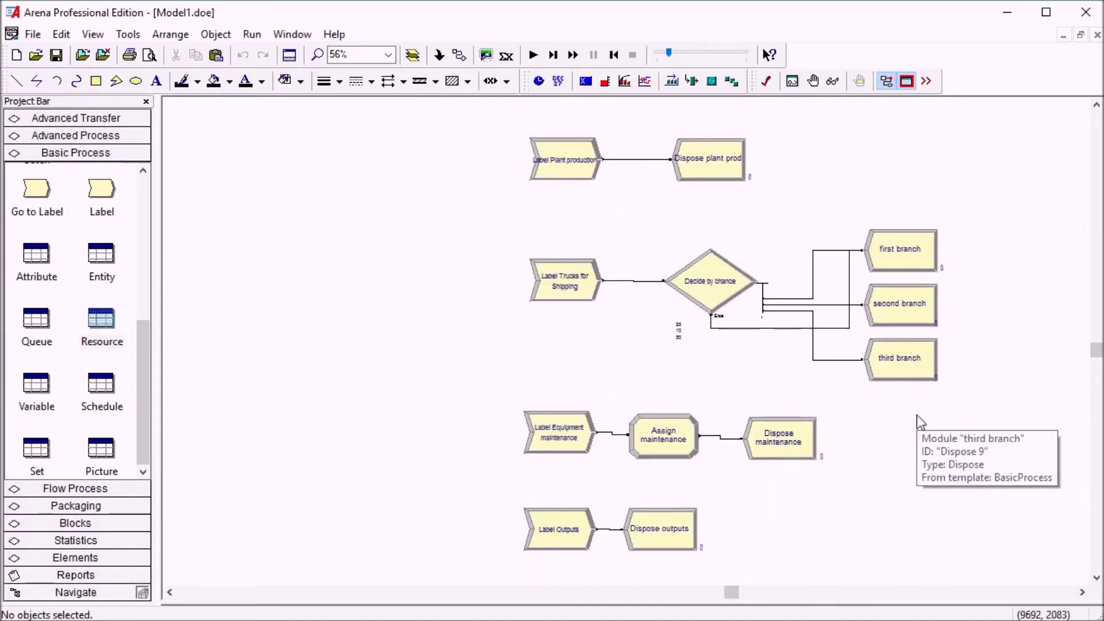
pyautogui.hscroll(-2, 916, 415)
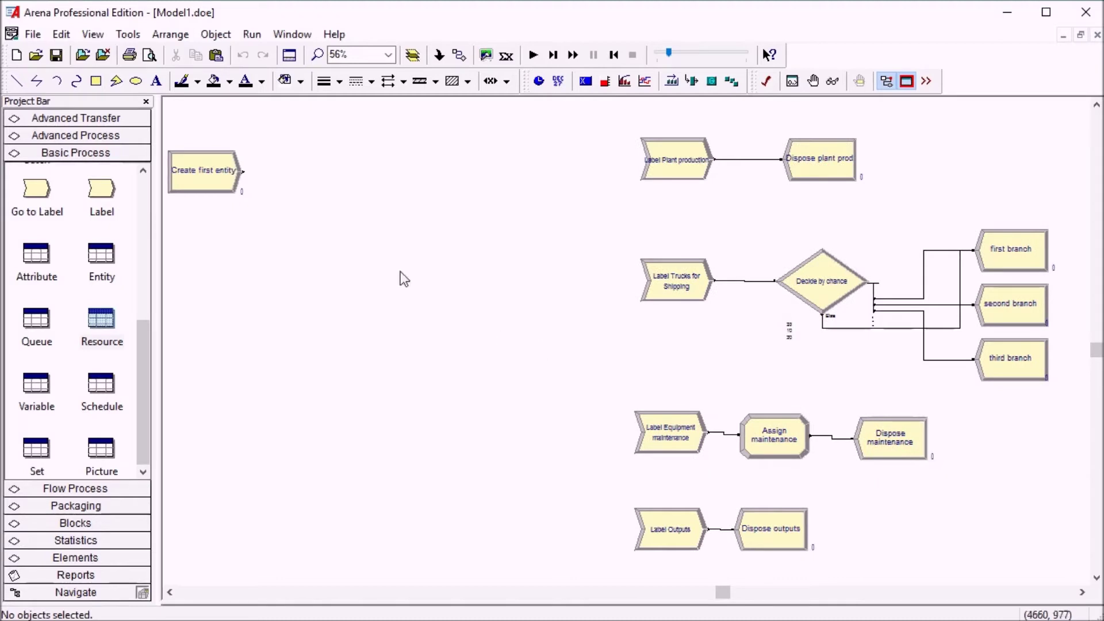
pyautogui.moveTo(218, 177); pyautogui.dragTo(237, 171)
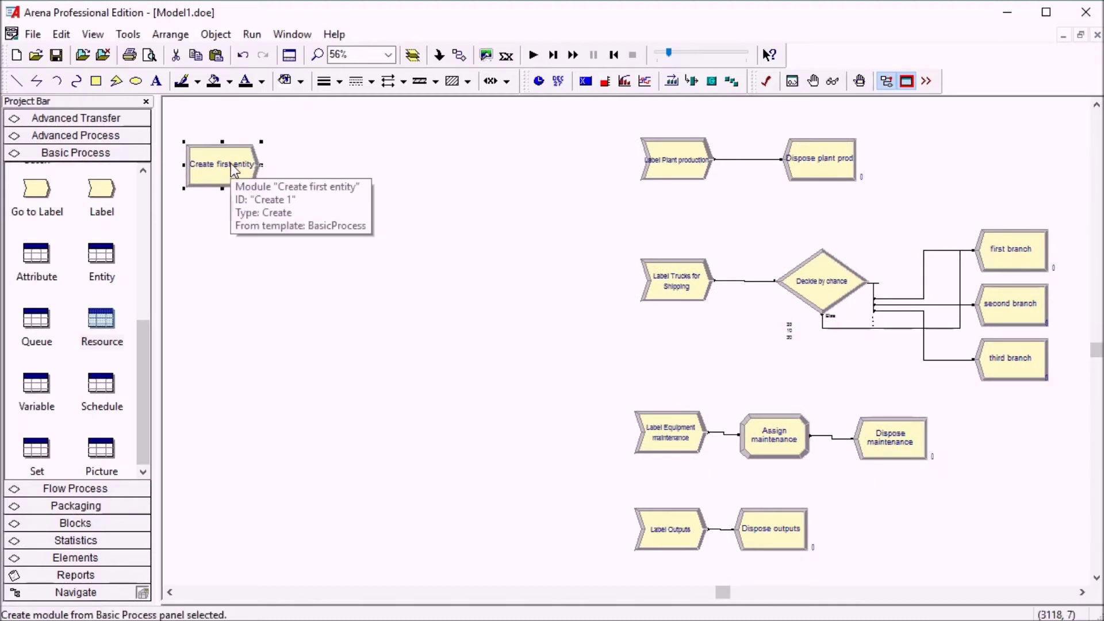
# Confirm Create first entity uses Max Arrivals 1 and First Creation 0.0
pyautogui.doubleClick(230, 163)
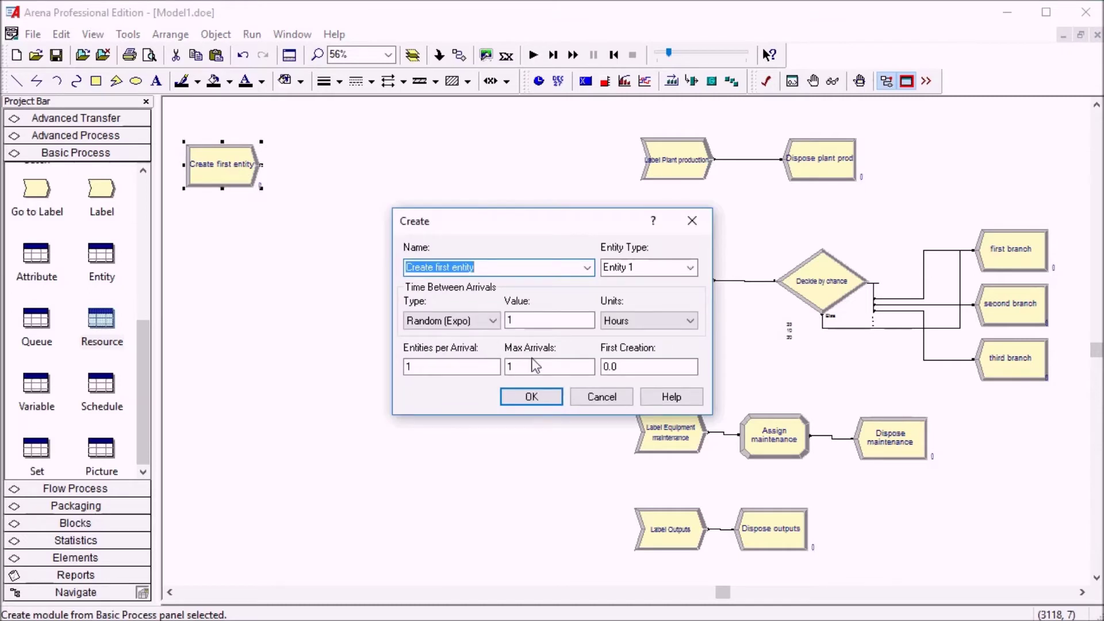
pyautogui.doubleClick(444, 366)
pyautogui.doubleClick(516, 366)
pyautogui.click(620, 367)
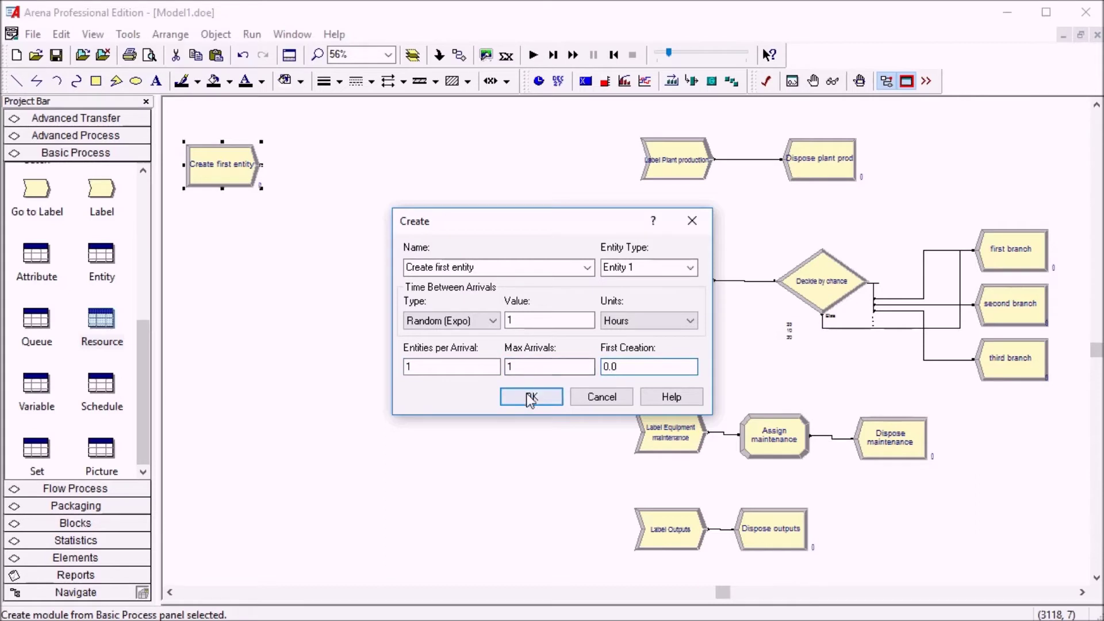
pyautogui.click(530, 397)
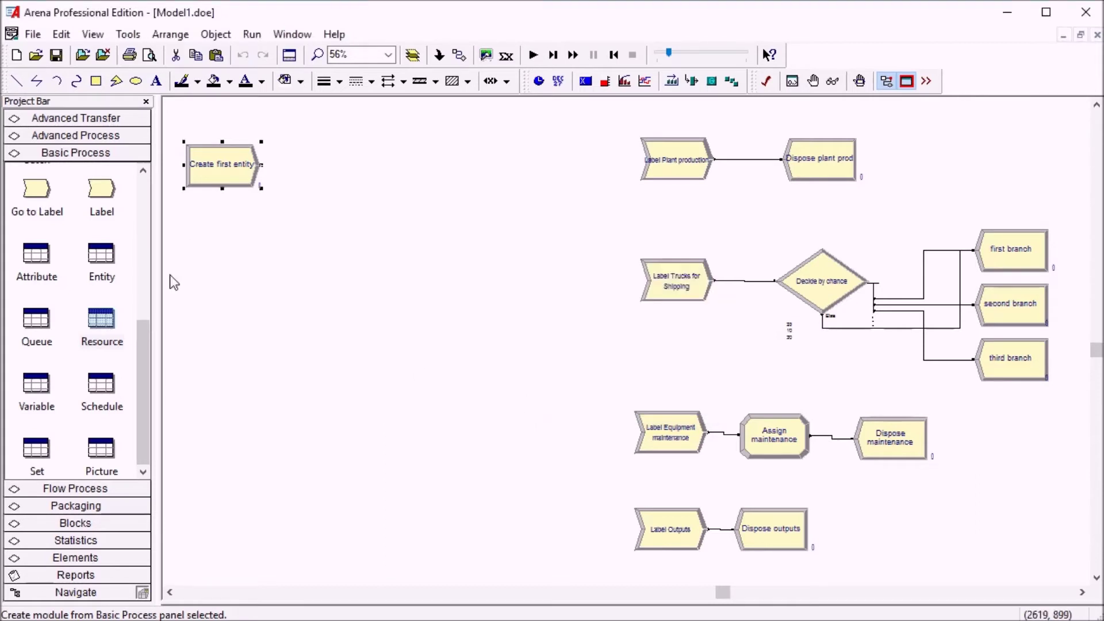
# Place a Clone module beside Create first entity and name it 'Clone entities'
pyautogui.moveTo(148, 345); pyautogui.dragTo(150, 206)
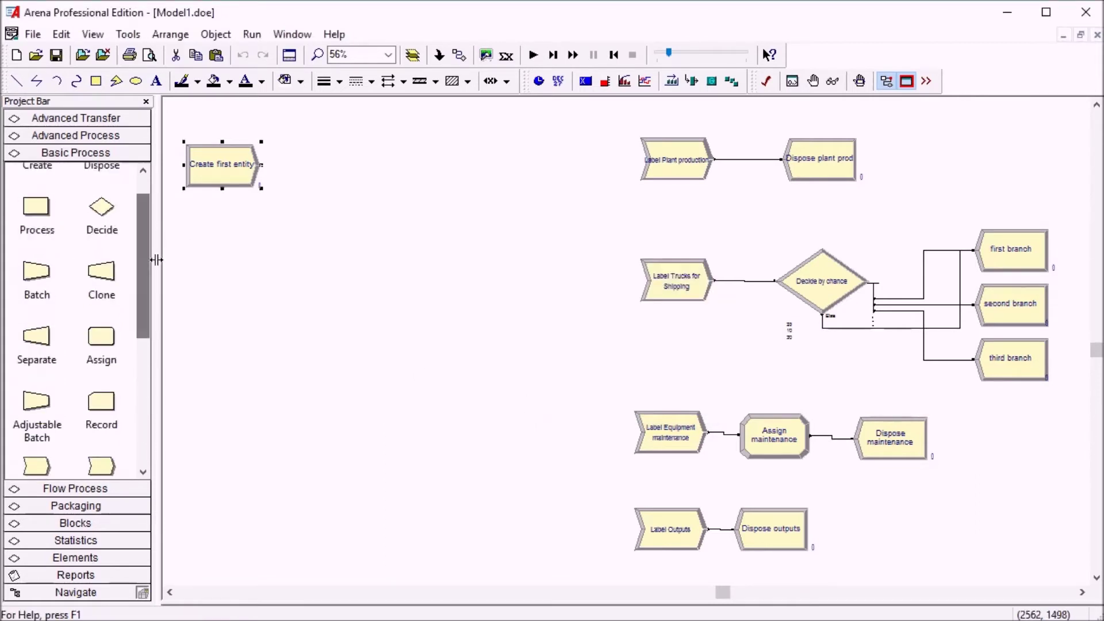
pyautogui.moveTo(106, 275); pyautogui.dragTo(288, 164)
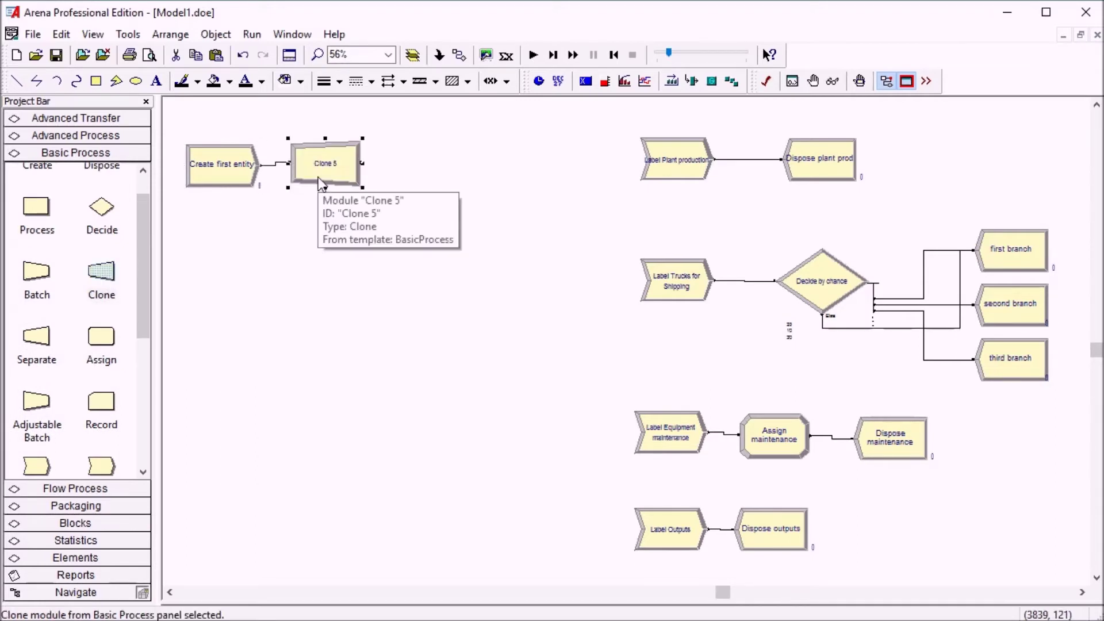
pyautogui.doubleClick(337, 171)
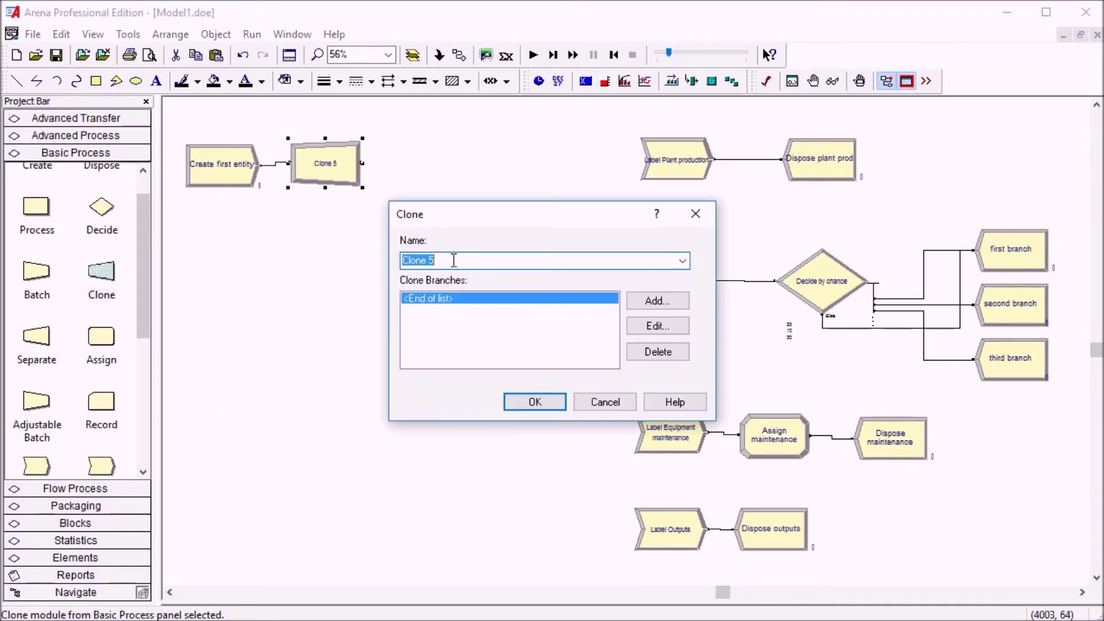
pyautogui.press('BackSpace')
pyautogui.write('entit')
pyautogui.write('ies')
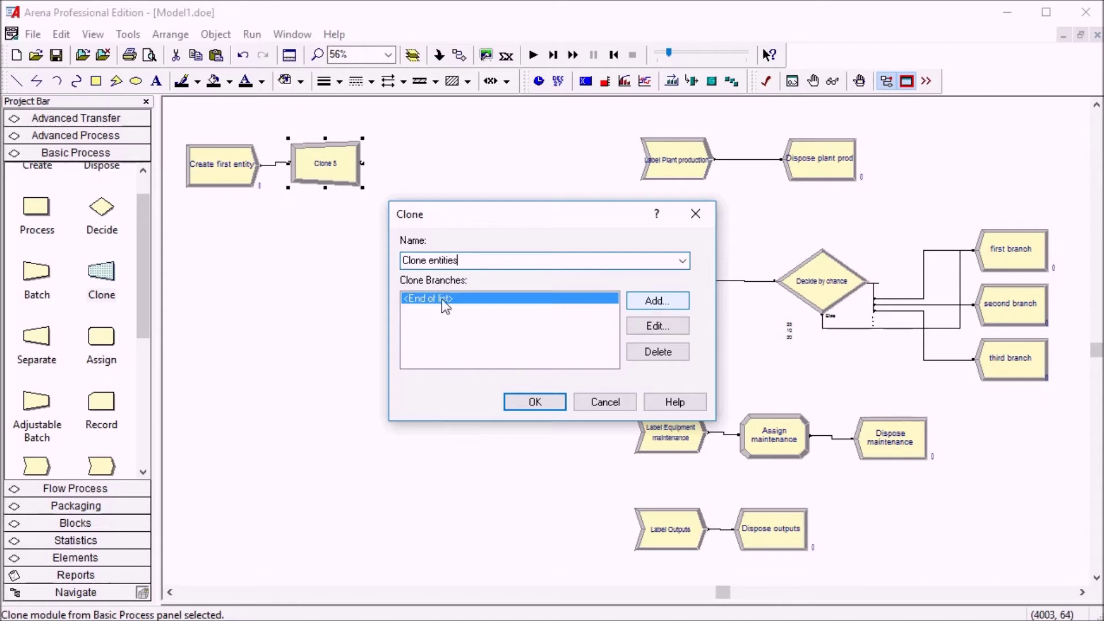
# Add clone branches to Label Equipment maintenance and Label Outputs
pyautogui.click(629, 301)
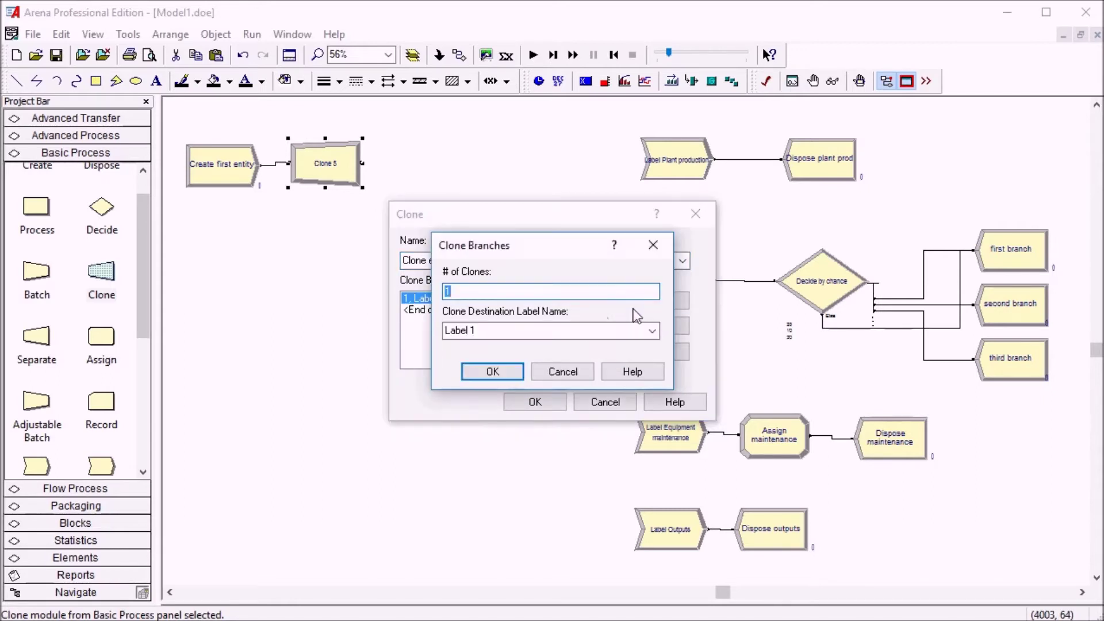
pyautogui.click(652, 330)
pyautogui.click(561, 359)
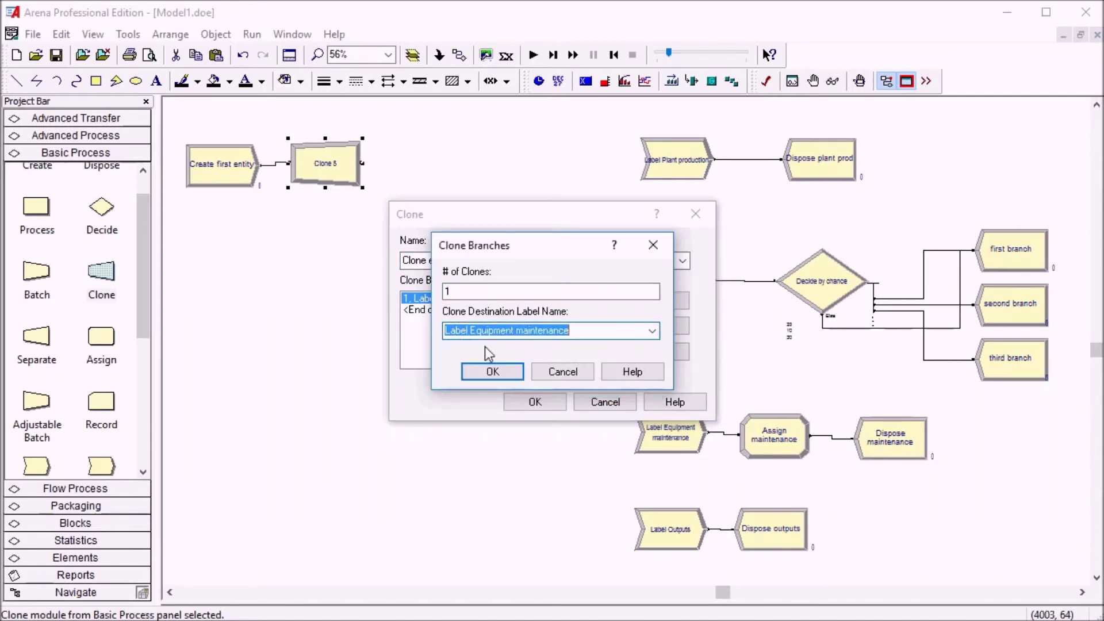
pyautogui.click(488, 371)
pyautogui.click(656, 301)
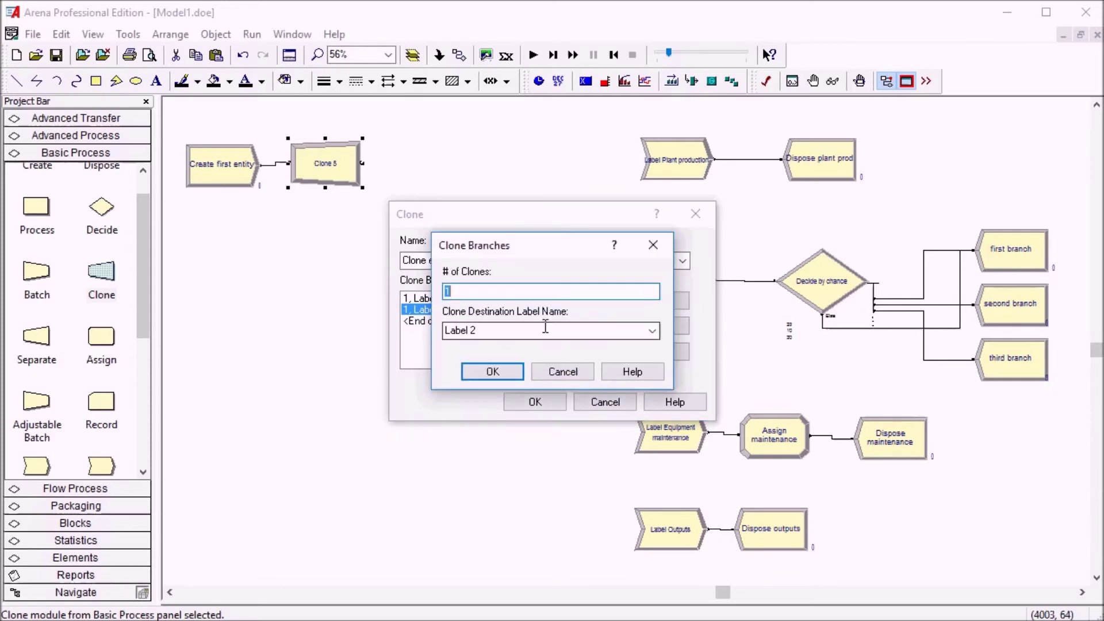
pyautogui.click(652, 331)
pyautogui.click(489, 369)
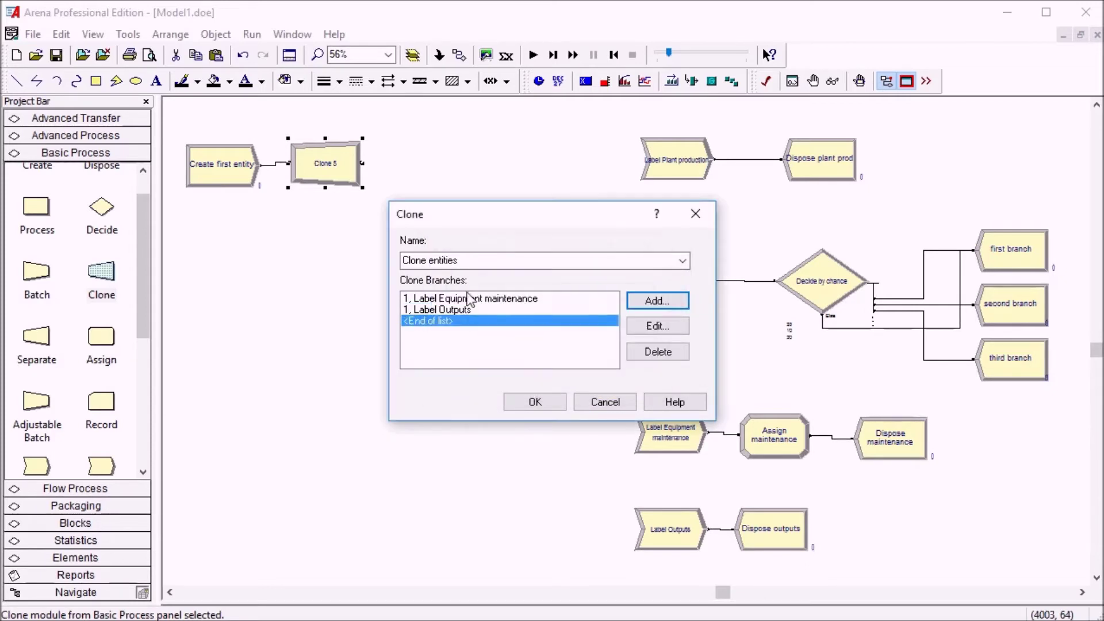
# Add branches to Label Plant production and Label Trucks for Shipping, and apply
pyautogui.click(655, 300)
pyautogui.click(652, 330)
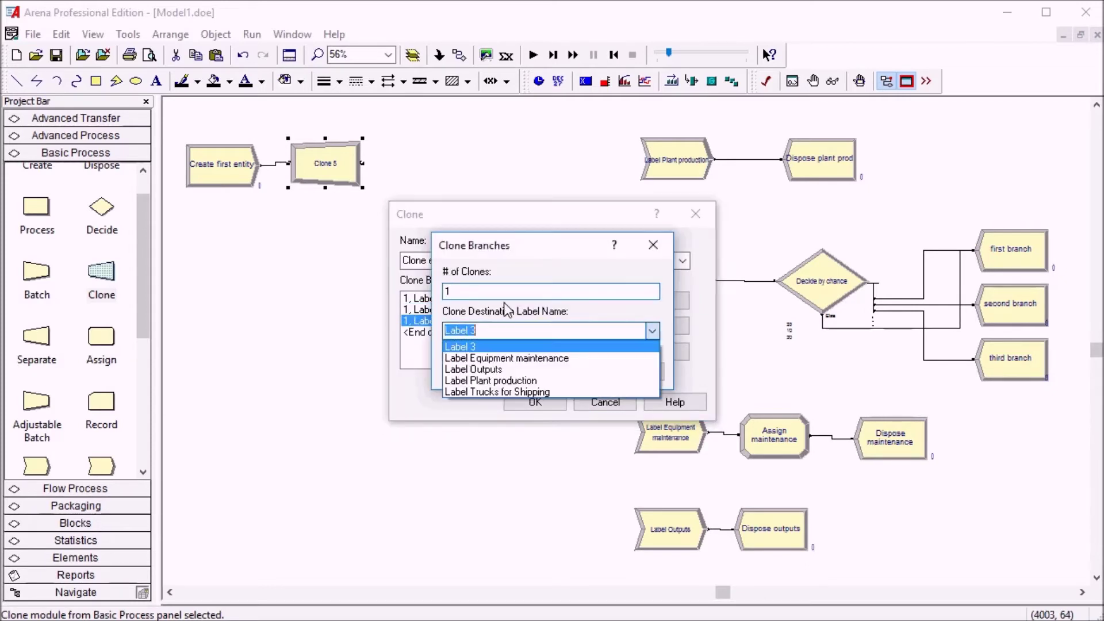
pyautogui.click(489, 380)
pyautogui.click(486, 377)
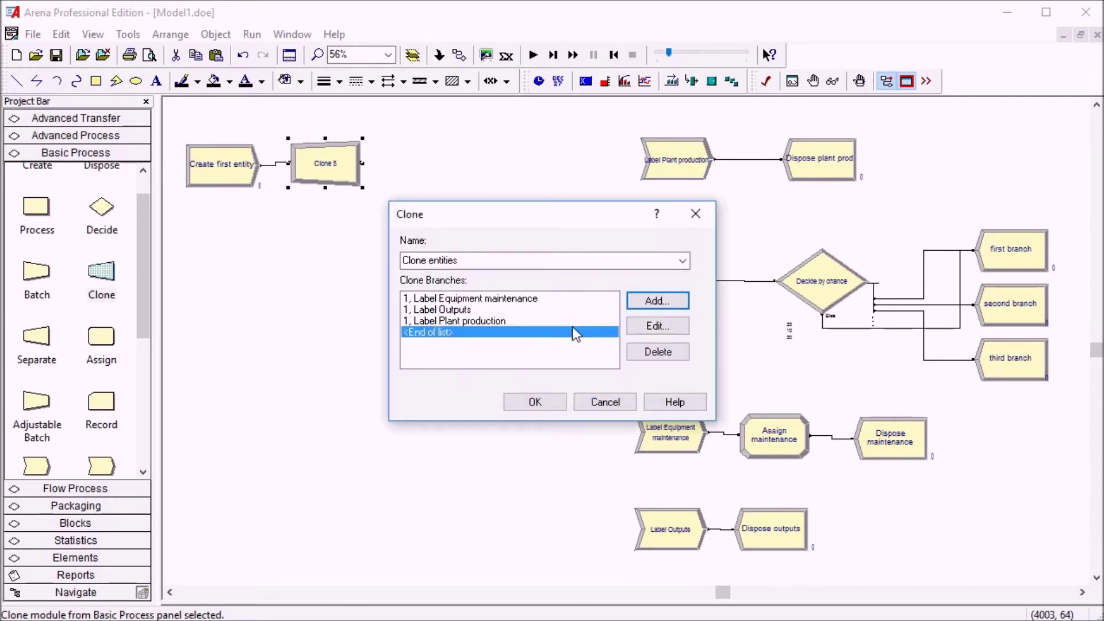
pyautogui.click(659, 301)
pyautogui.click(653, 331)
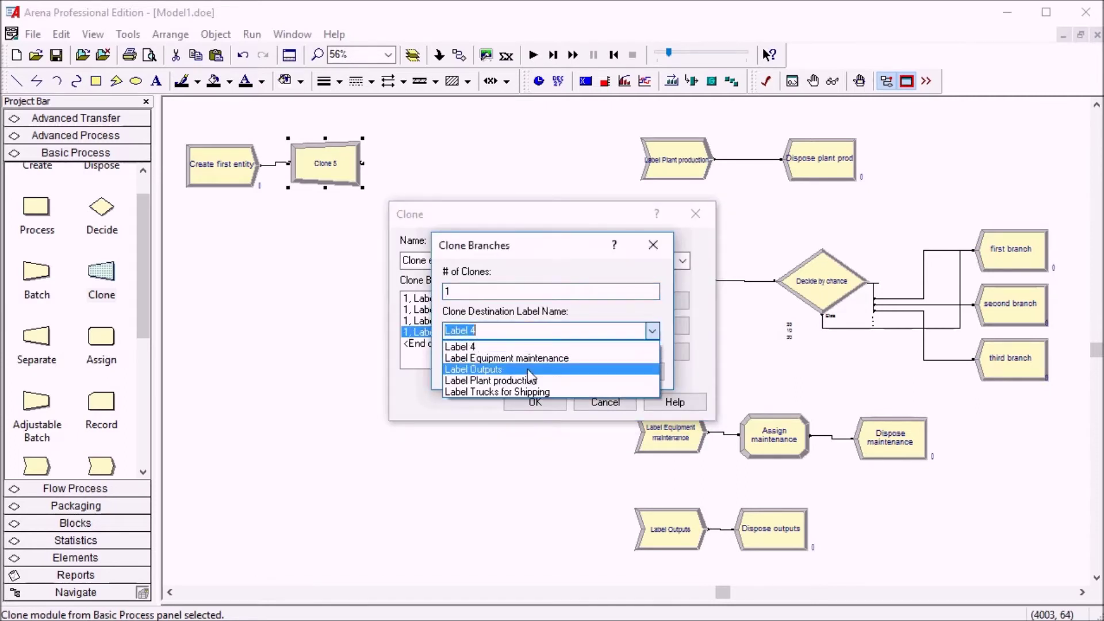
pyautogui.click(509, 390)
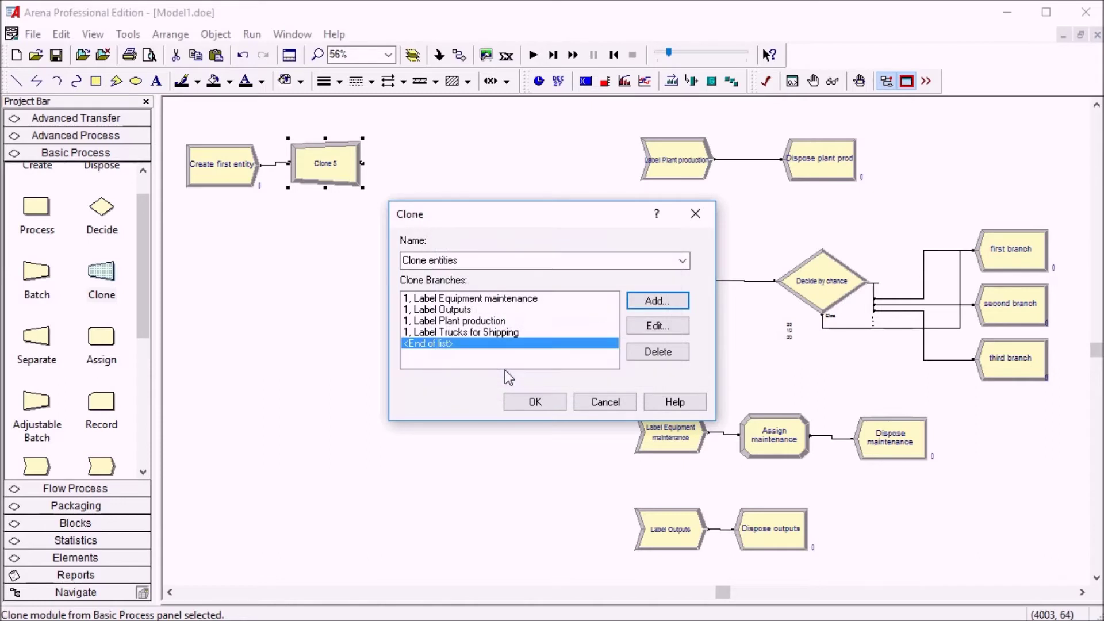
pyautogui.click(535, 405)
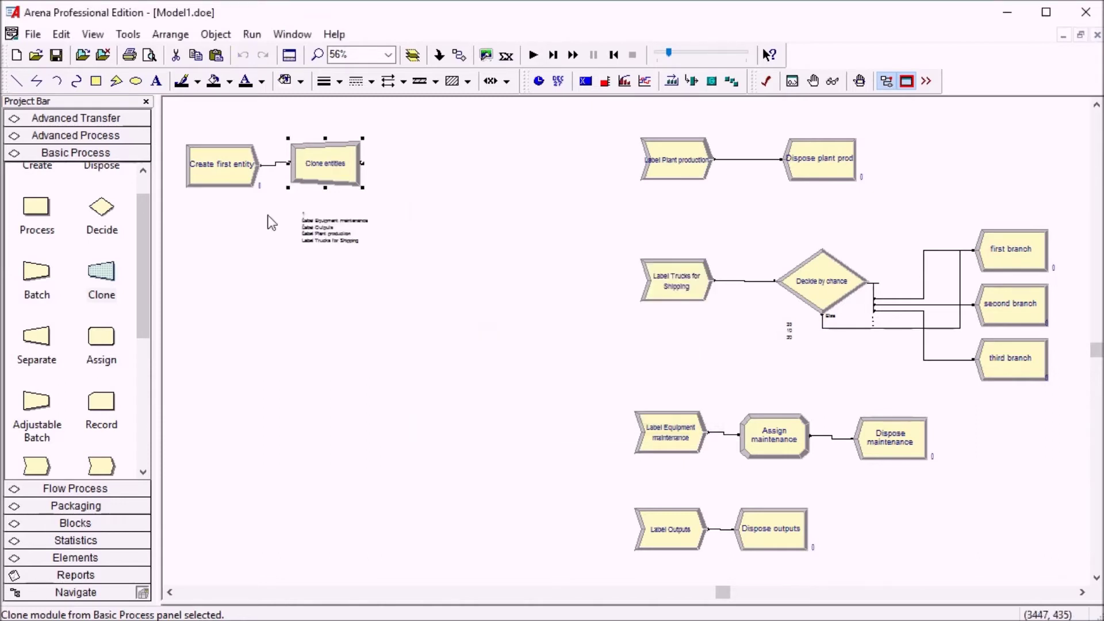
# Add a Dispose module named 'Dispose init' after Clone entities, aligned with the flow
pyautogui.click(145, 191)
pyautogui.moveTo(101, 178)
pyautogui.mouseDown()
pyautogui.moveTo(454, 160)
pyautogui.moveTo(409, 160)
pyautogui.mouseUp()
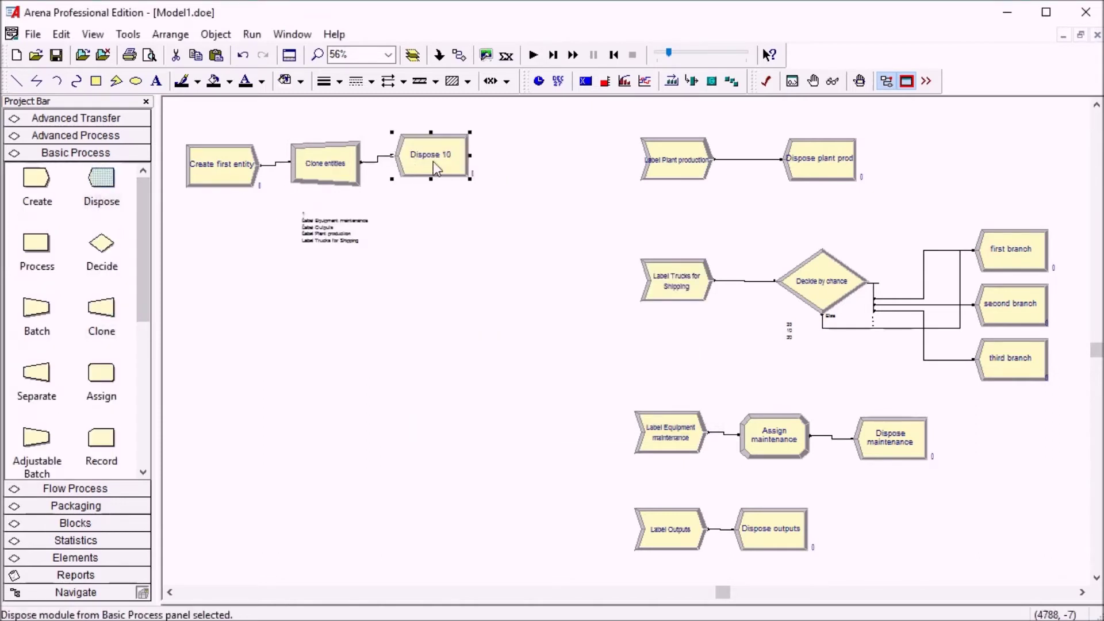
pyautogui.doubleClick(410, 159)
pyautogui.press('BackSpace')
pyautogui.press('BackSpace')
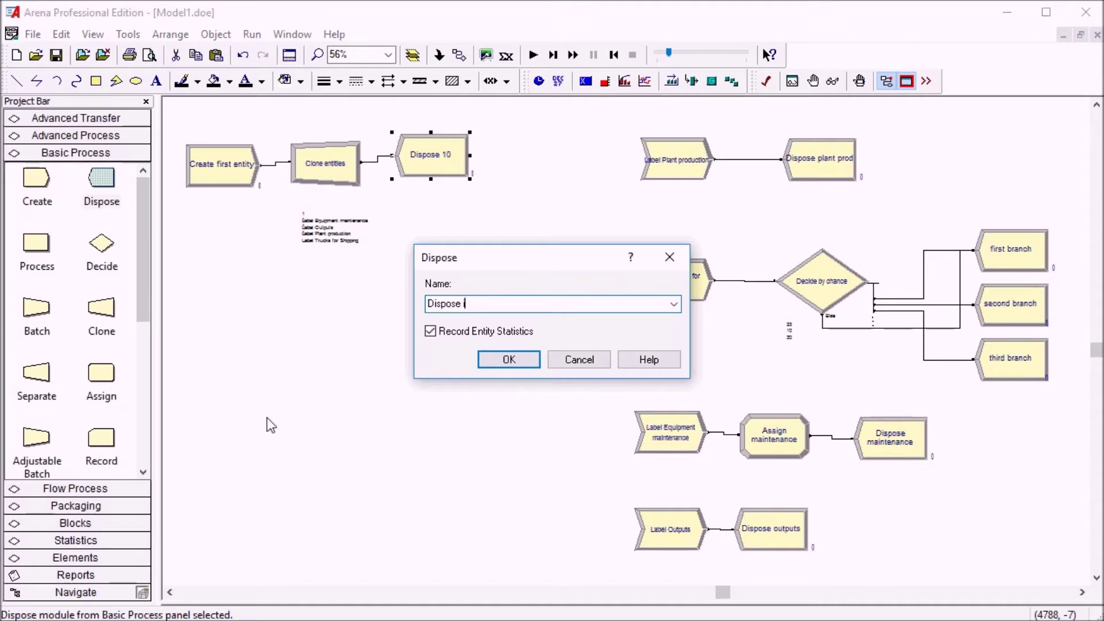
pyautogui.write('init')
pyautogui.click(488, 358)
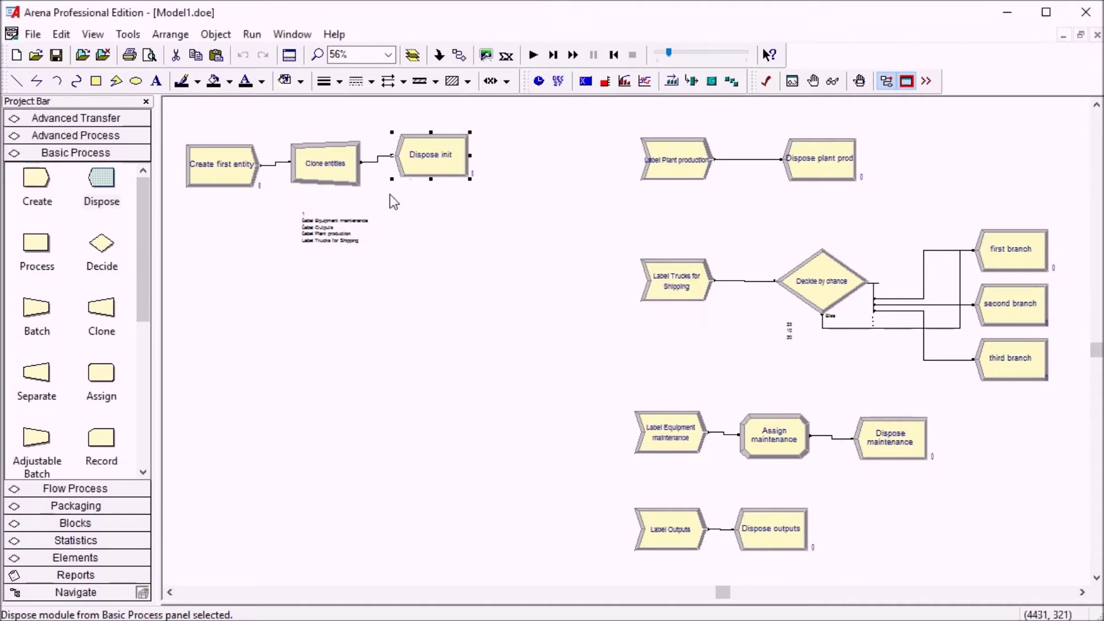
pyautogui.moveTo(420, 164); pyautogui.dragTo(422, 172)
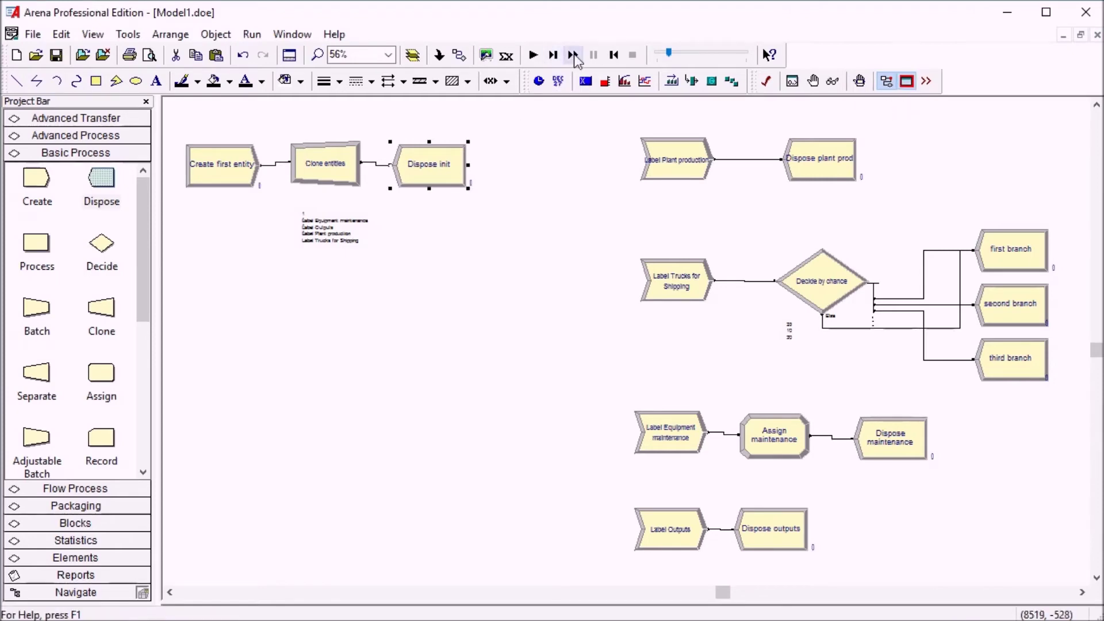
pyautogui.click(554, 58)
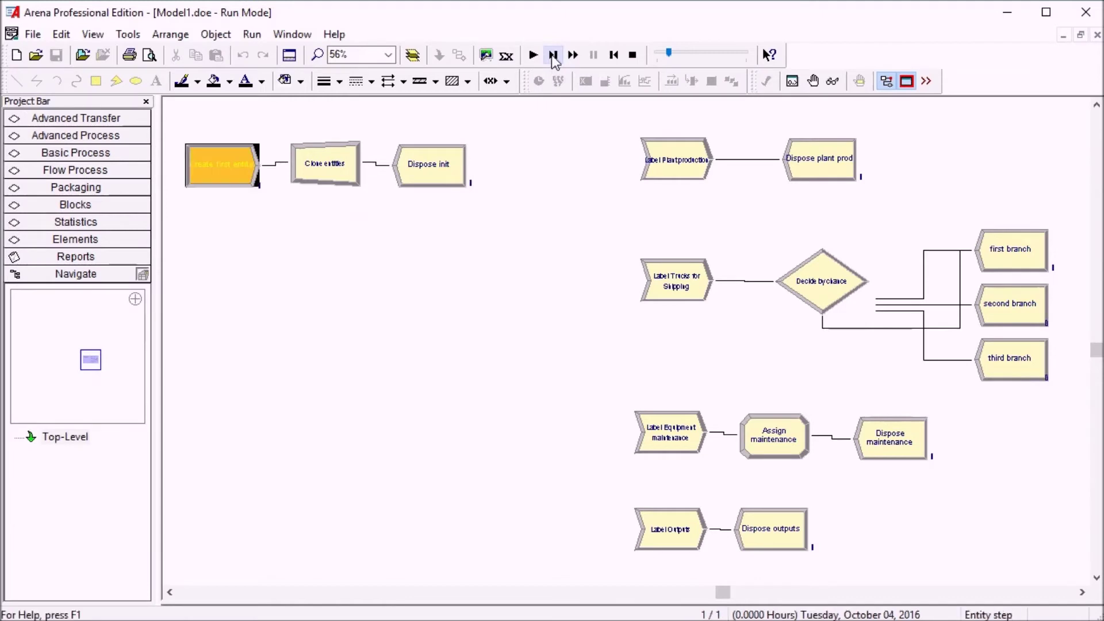
pyautogui.click(554, 55)
pyautogui.click(554, 58)
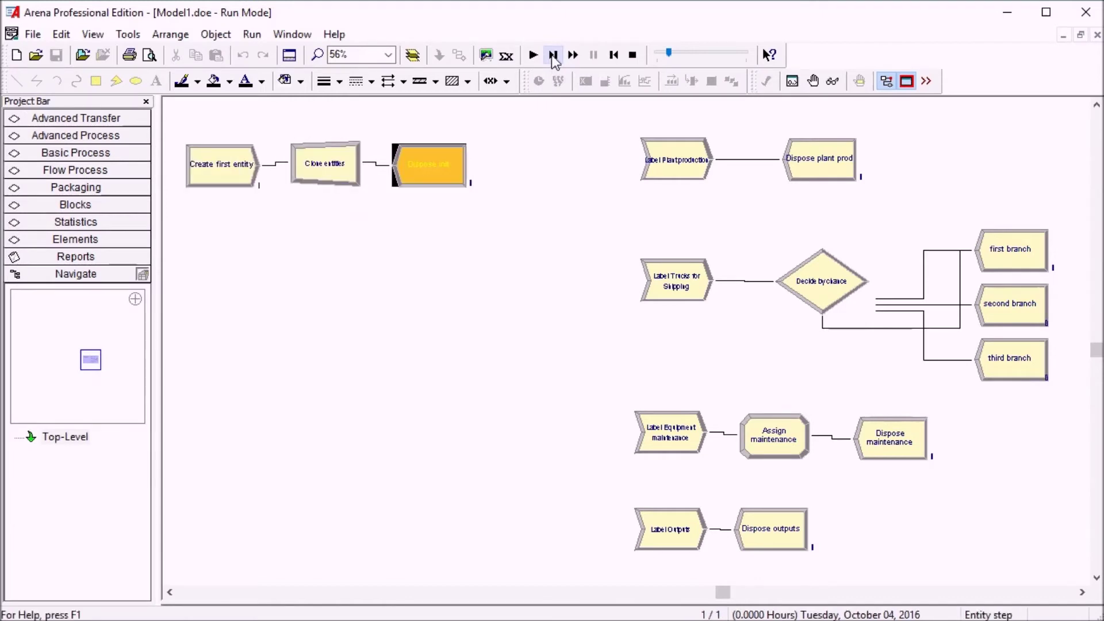
pyautogui.click(554, 57)
pyautogui.click(554, 56)
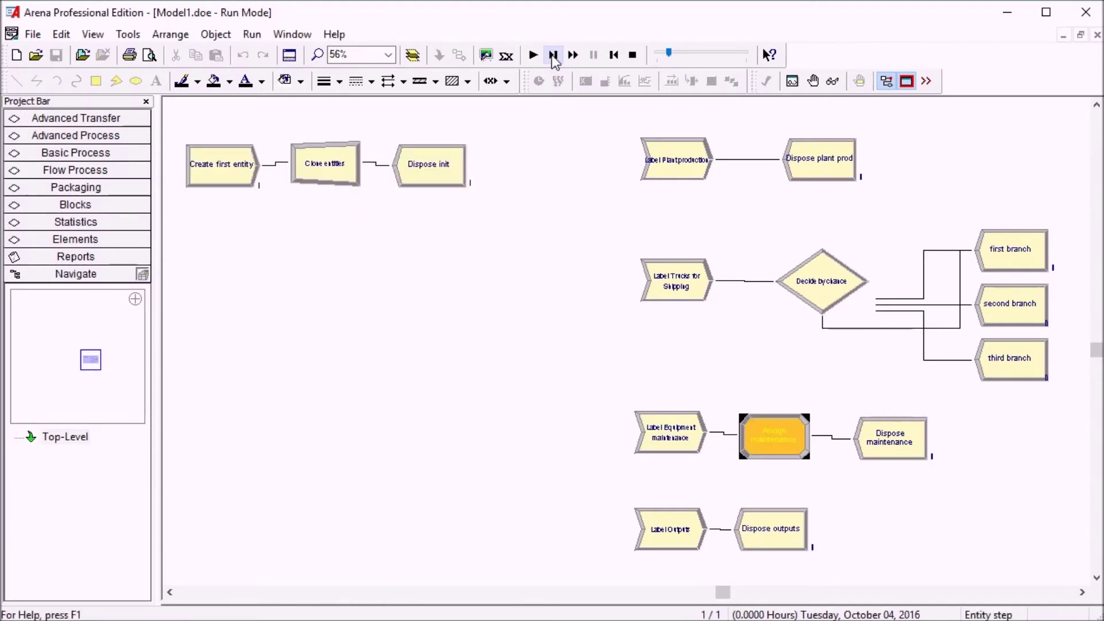
pyautogui.click(554, 56)
pyautogui.click(554, 56)
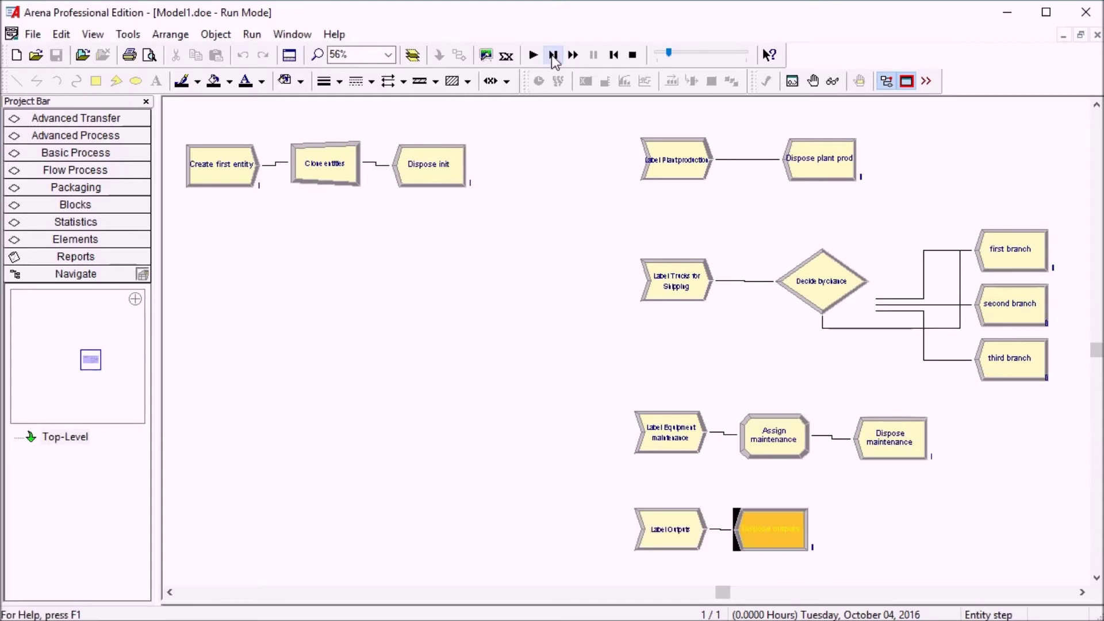
pyautogui.click(554, 56)
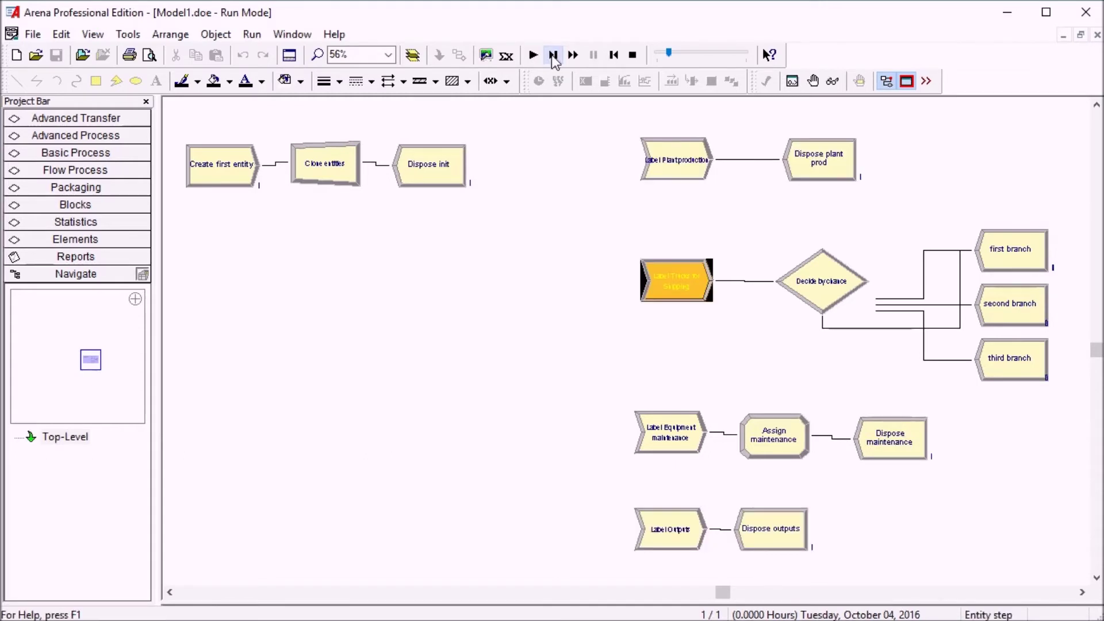
pyautogui.click(554, 55)
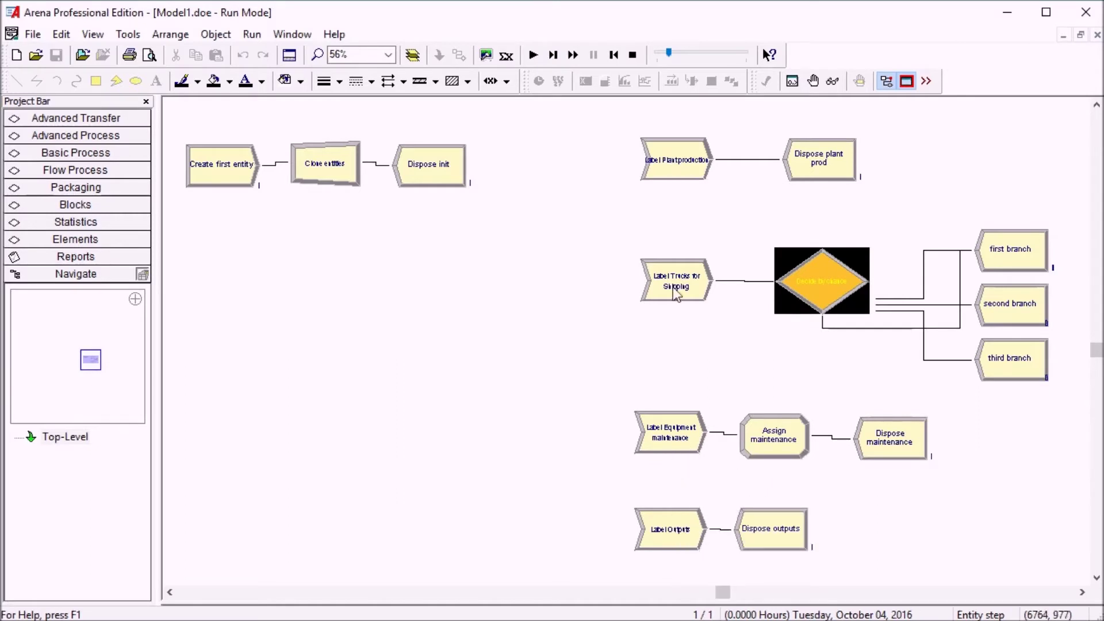
pyautogui.click(580, 55)
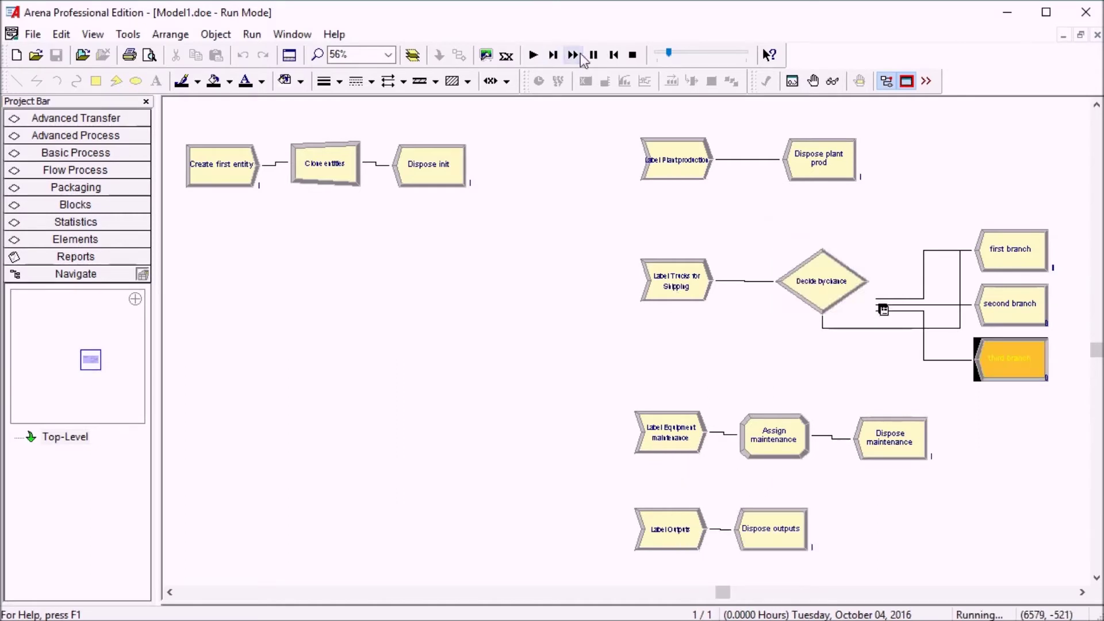
pyautogui.click(633, 55)
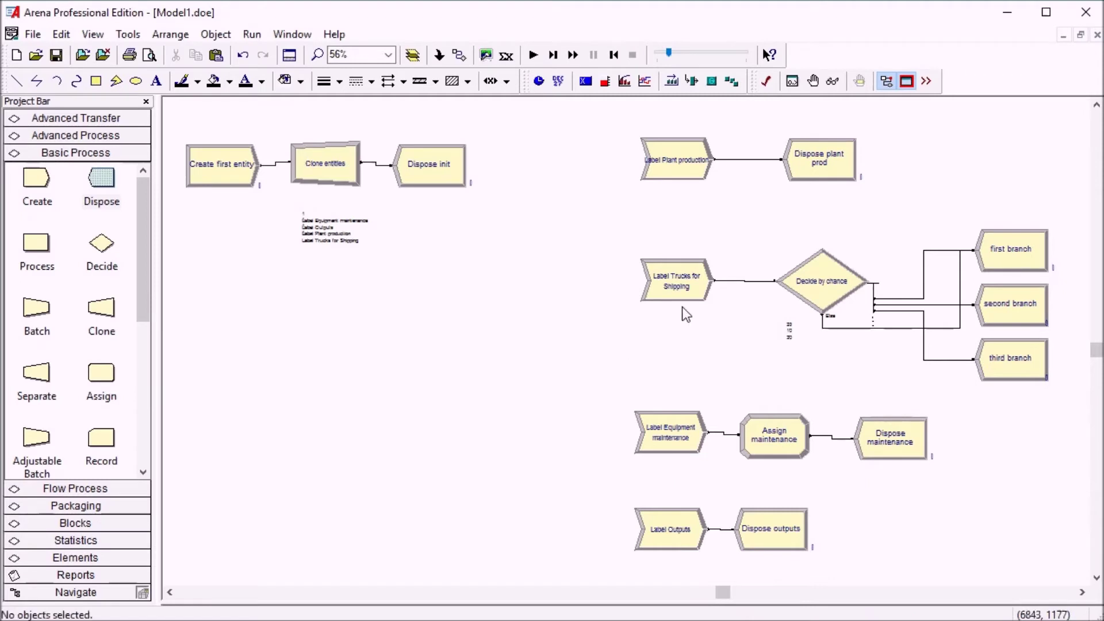
# Move the Label Outputs clone branch below Label Trucks for Shipping, making it last
pyautogui.click(678, 528)
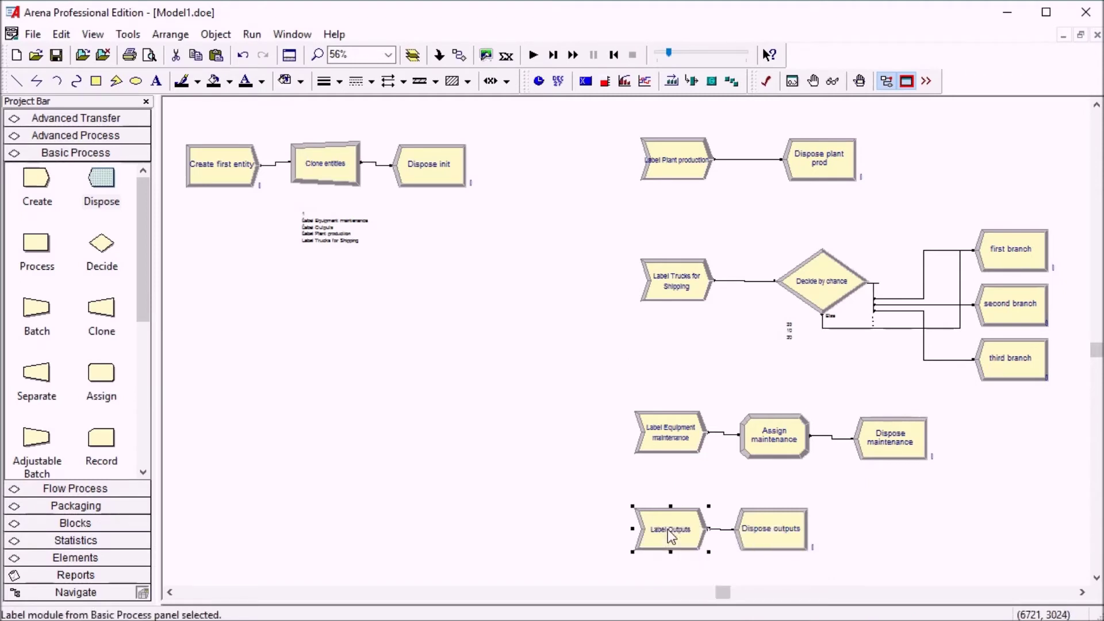
pyautogui.doubleClick(316, 167)
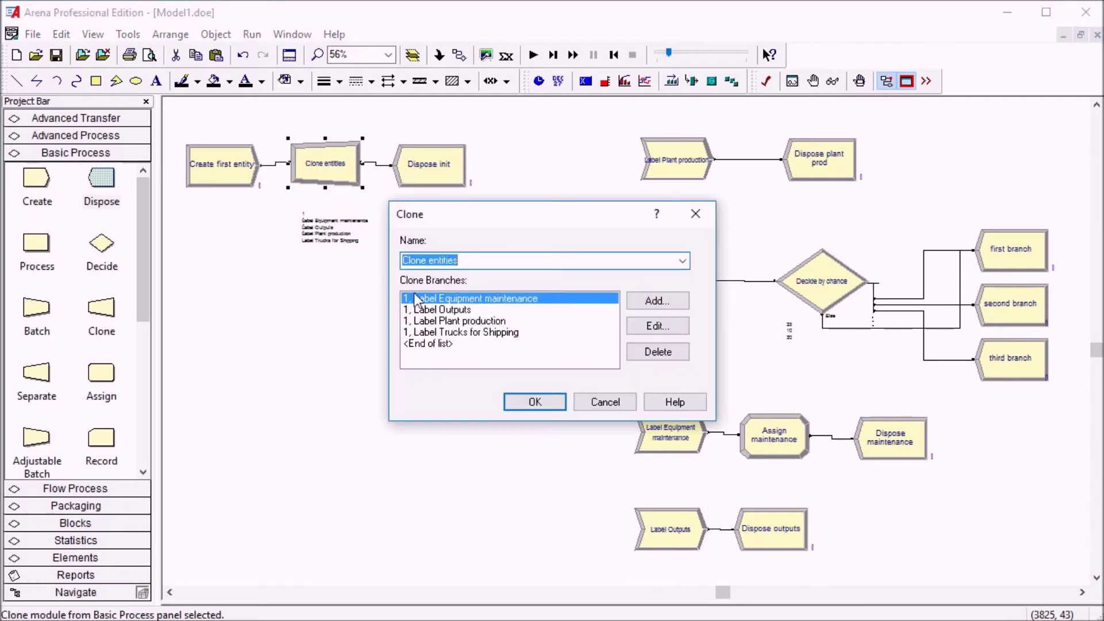
pyautogui.click(441, 310)
pyautogui.click(442, 344)
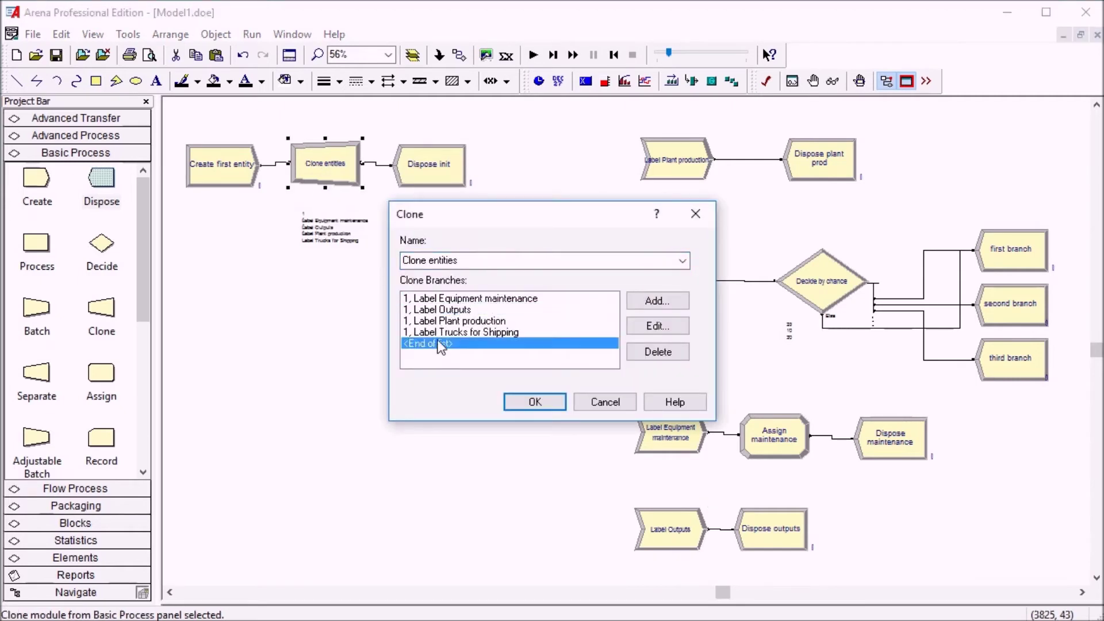
pyautogui.click(452, 311)
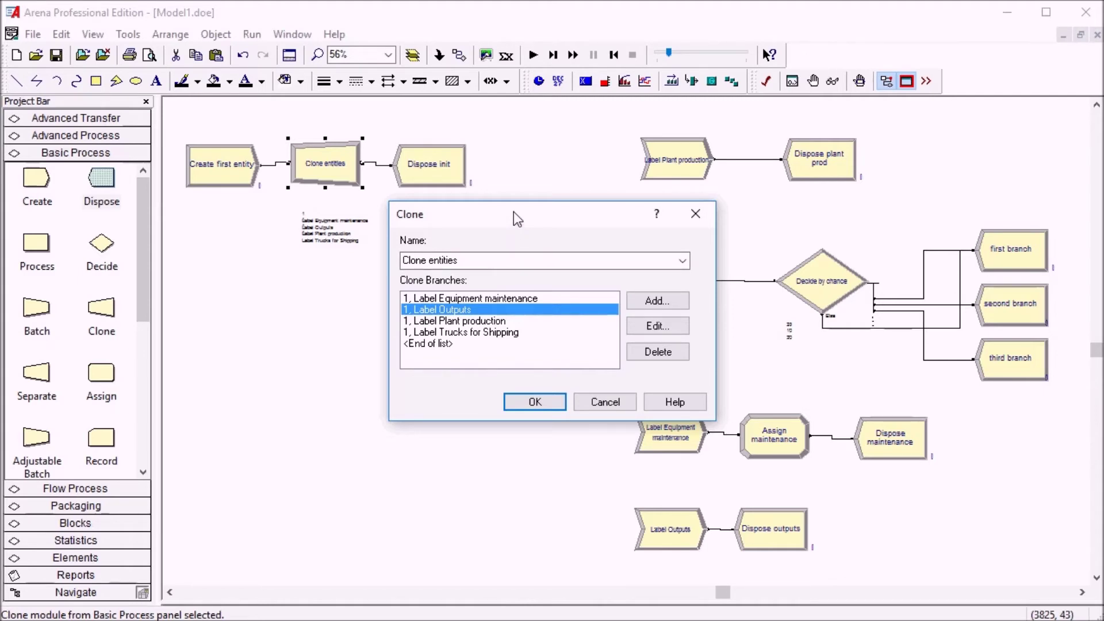
pyautogui.hotkey('ctrl', 'Down')
pyautogui.hotkey('ctrl', 'Down')
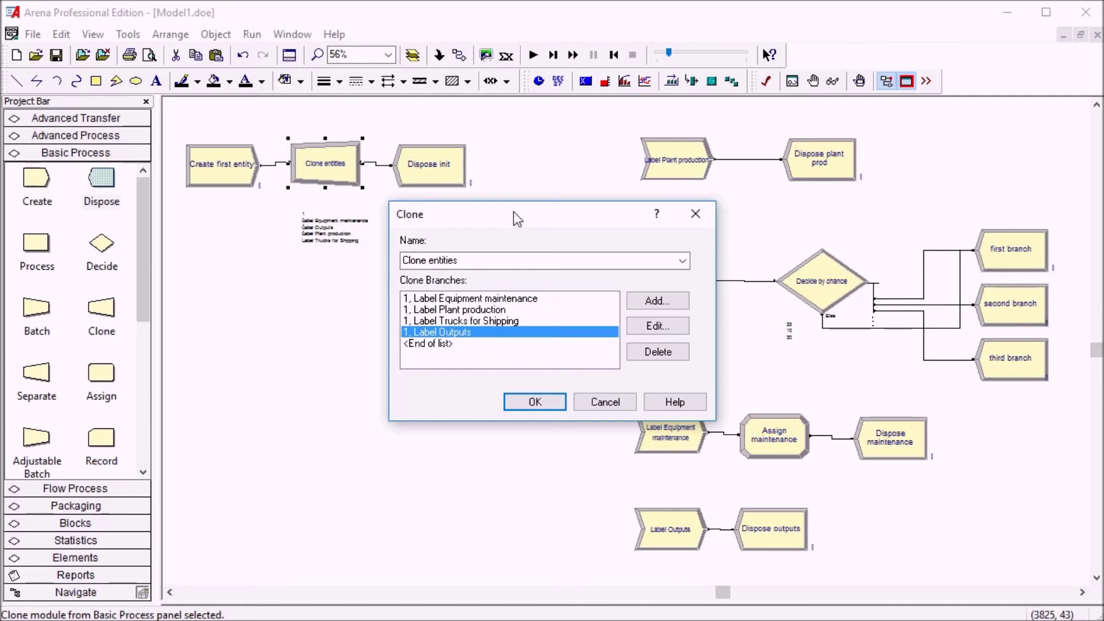
pyautogui.hotkey('ctrl', 'Up')
pyautogui.hotkey('ctrl', 'Up')
pyautogui.hotkey('ctrl', 'Up')
pyautogui.hotkey('ctrl', 'Down')
pyautogui.hotkey('ctrl', 'Down')
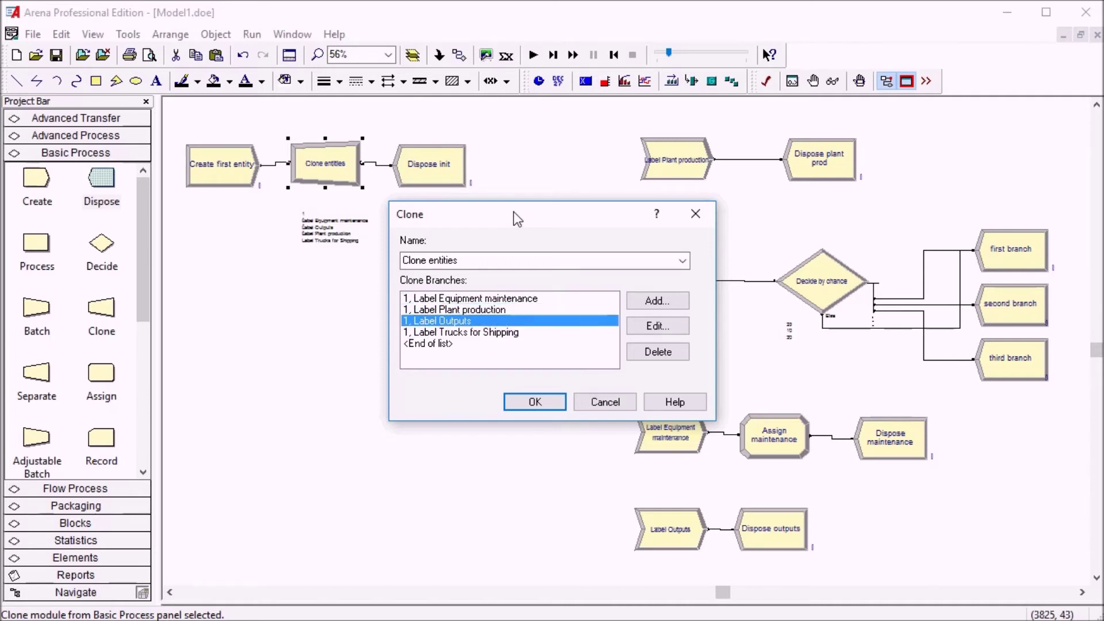
pyautogui.hotkey('ctrl', 'Down')
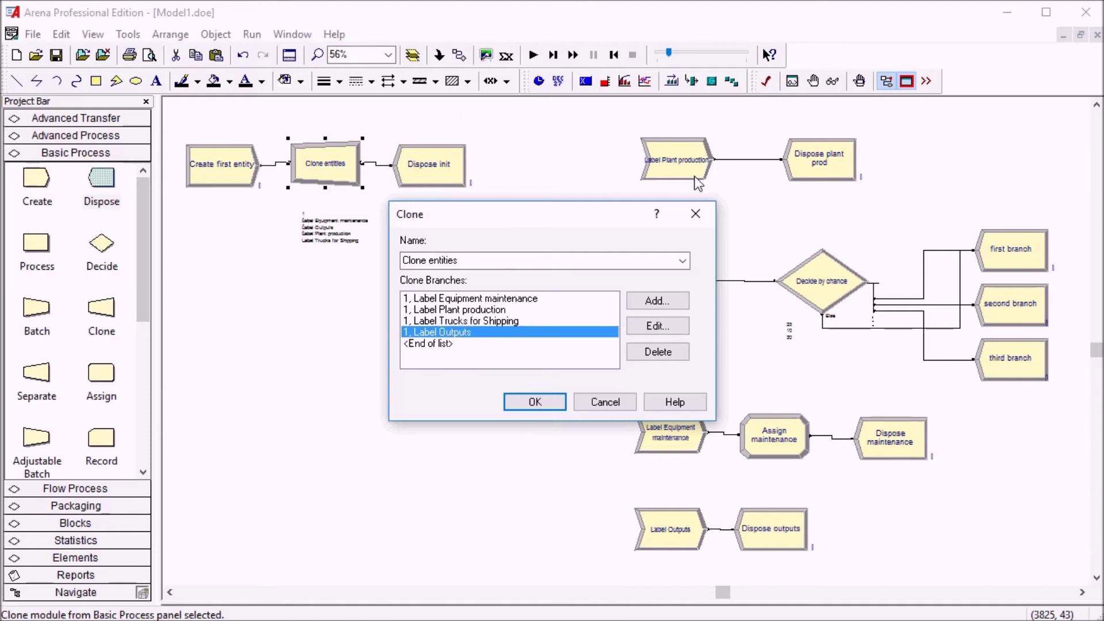
pyautogui.click(541, 404)
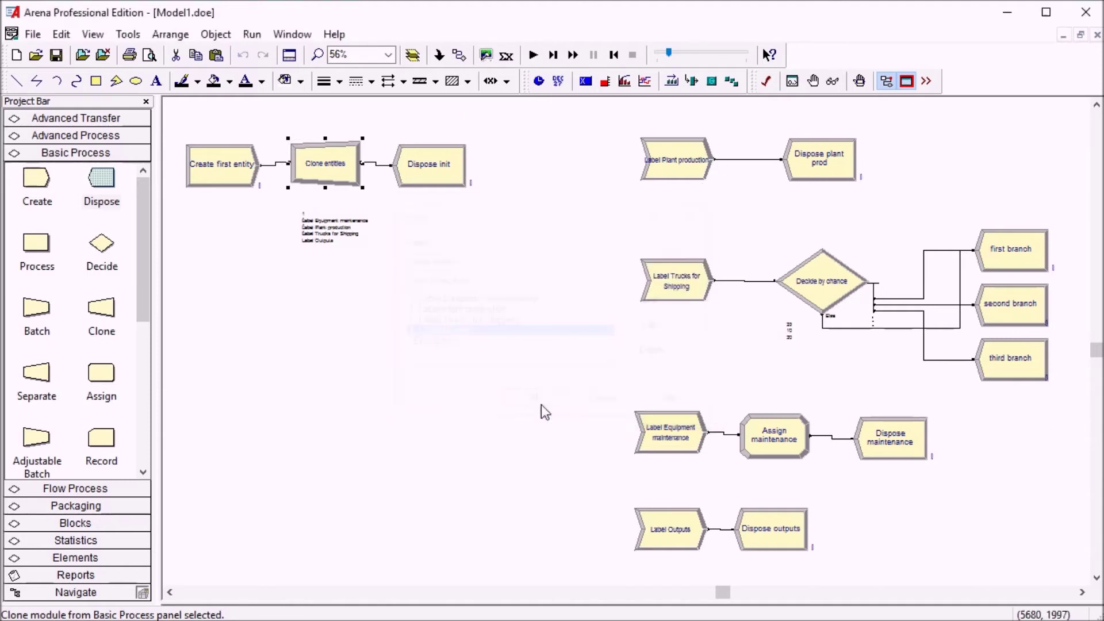
pyautogui.click(553, 55)
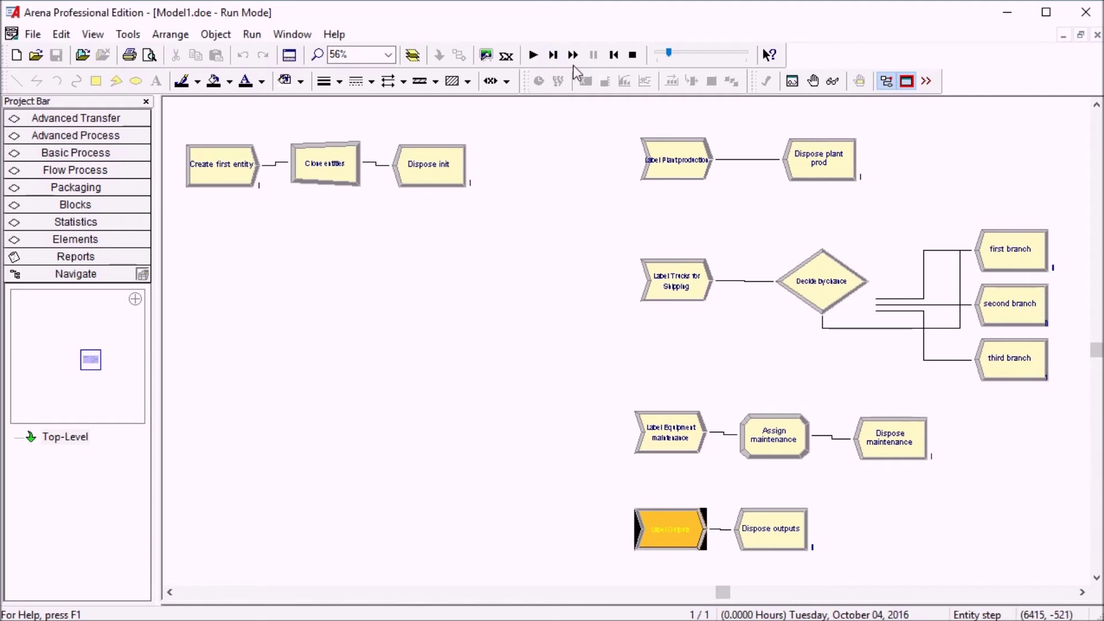
pyautogui.click(558, 60)
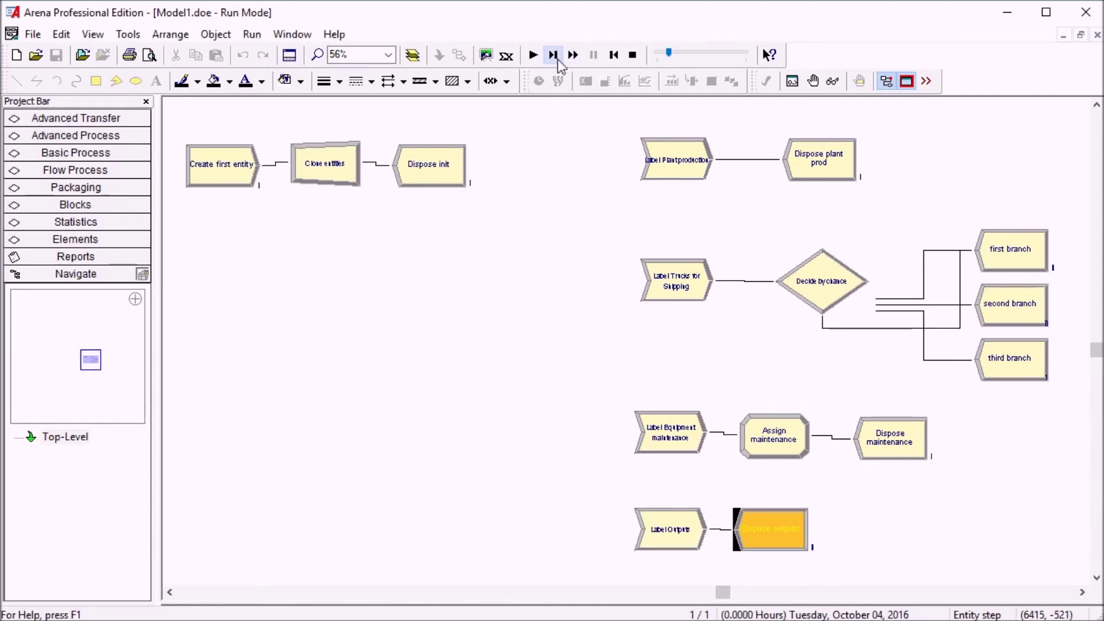
pyautogui.click(558, 60)
pyautogui.click(643, 363)
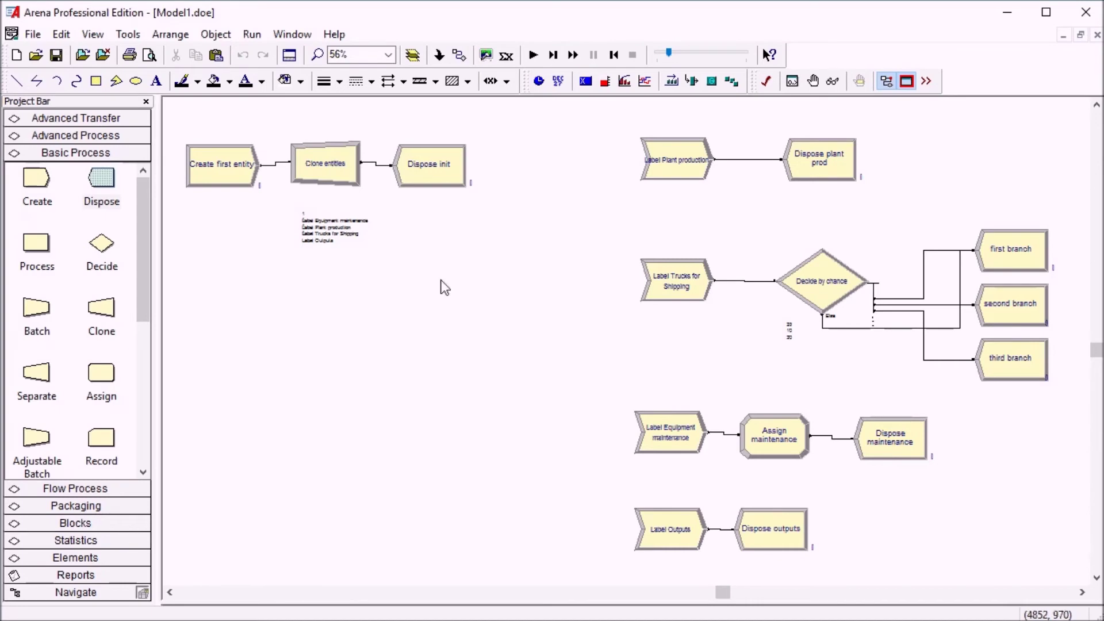
# Zoom in on Decide by chance and select it, showing its three branch connectors
pyautogui.hscroll(2, 655, 290)
pyautogui.click(650, 284)
pyautogui.hscroll(4, 791, 299)
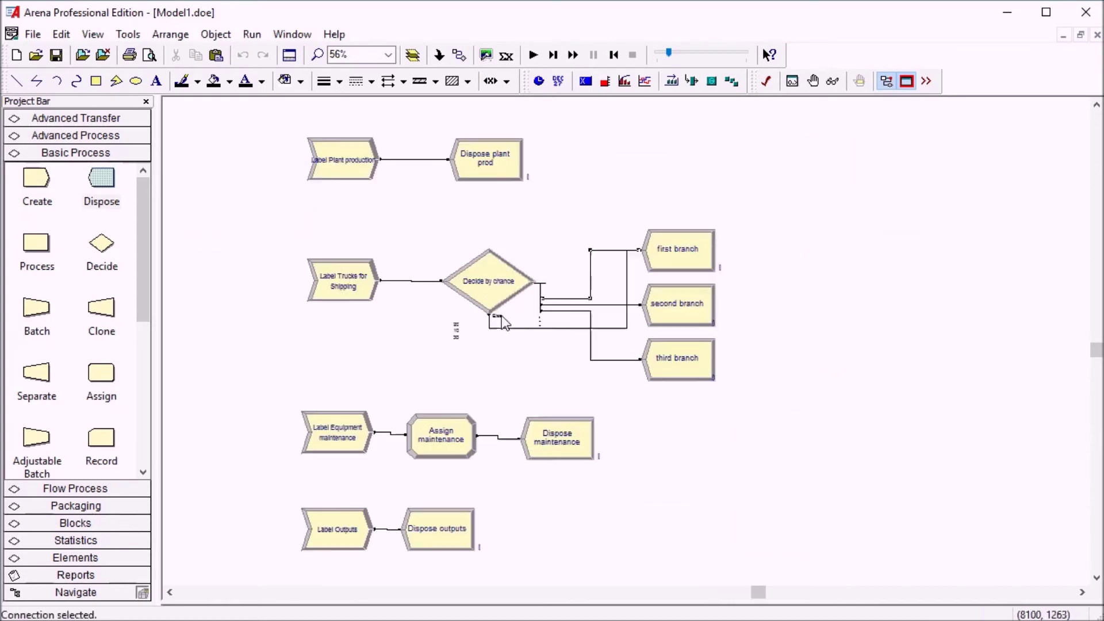
pyautogui.scroll(2, 580, 318)
pyautogui.scroll(2, 584, 325)
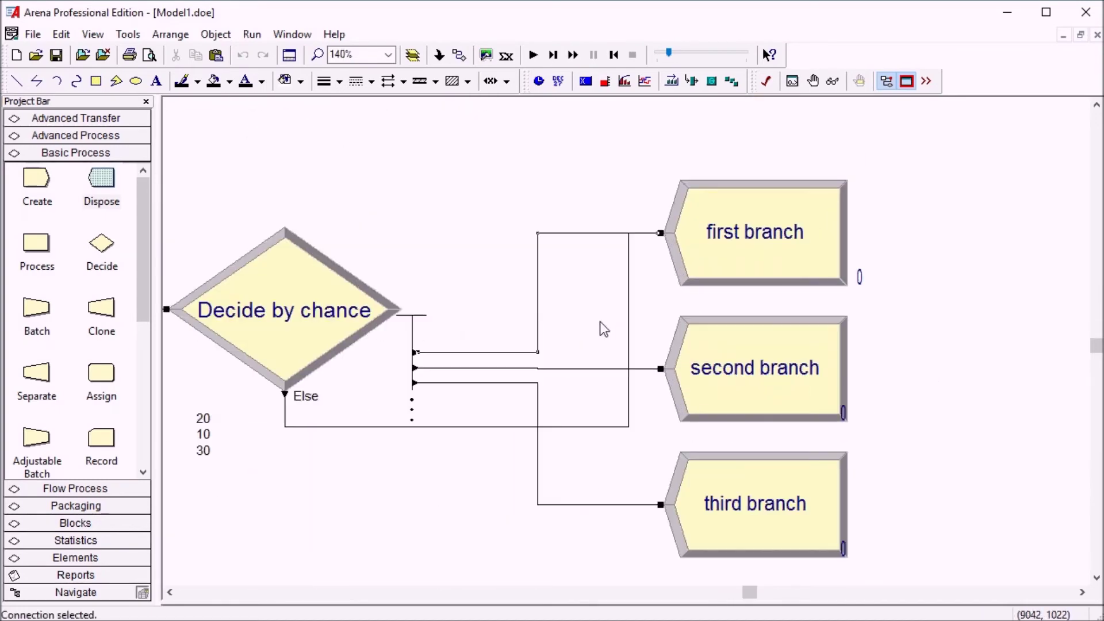
pyautogui.hscroll(-1, 599, 322)
pyautogui.click(585, 275)
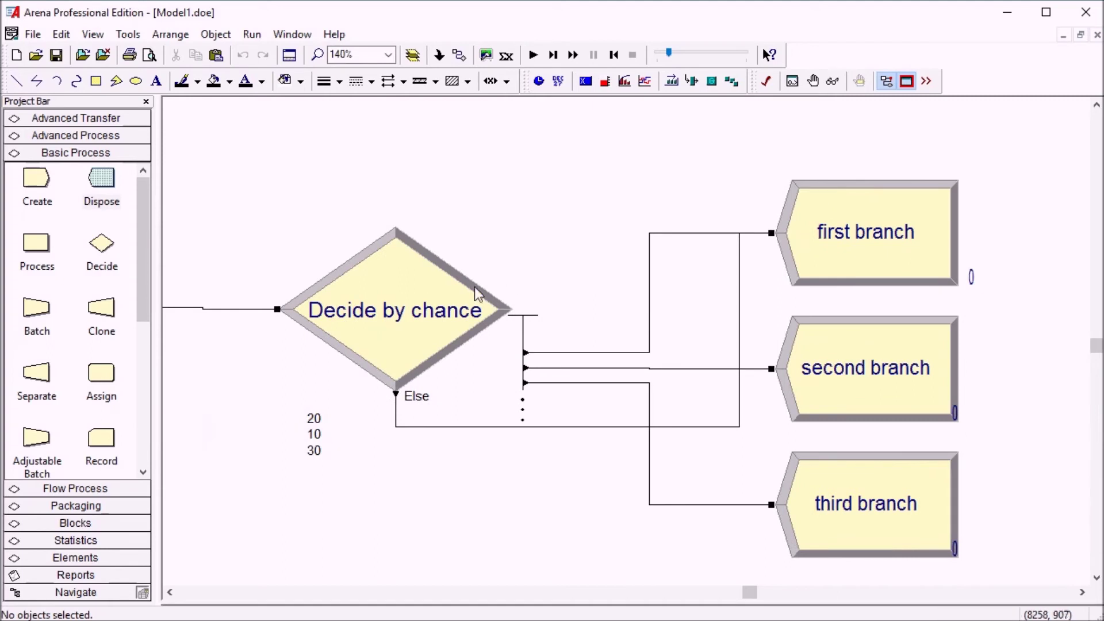
pyautogui.click(434, 322)
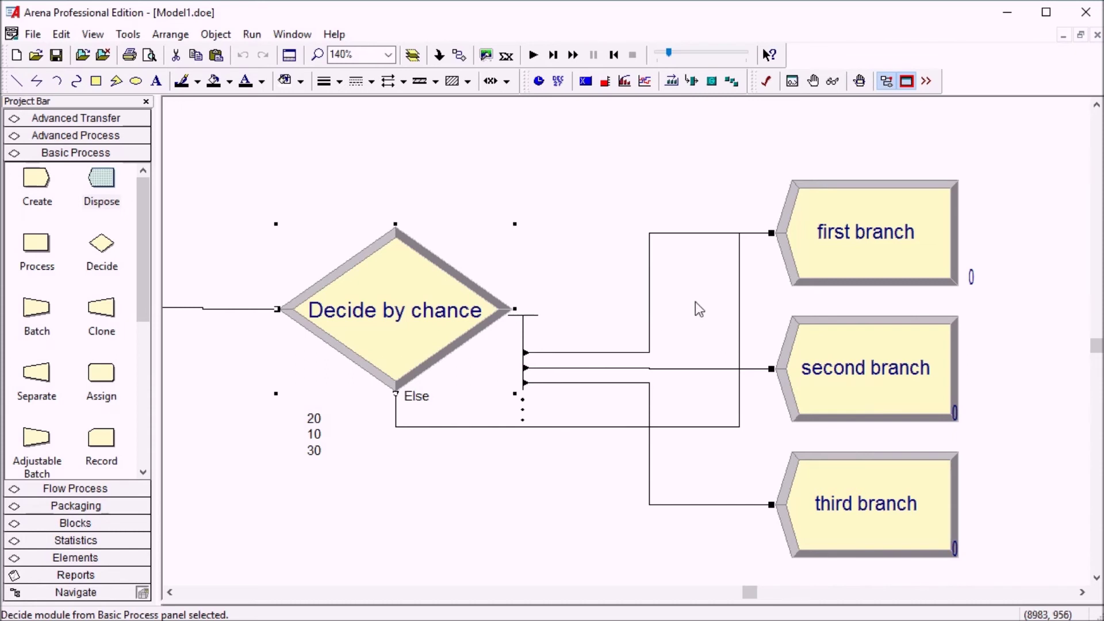
# Colour the first-branch and Else connectors of Decide by chance red
pyautogui.rightClick(651, 296)
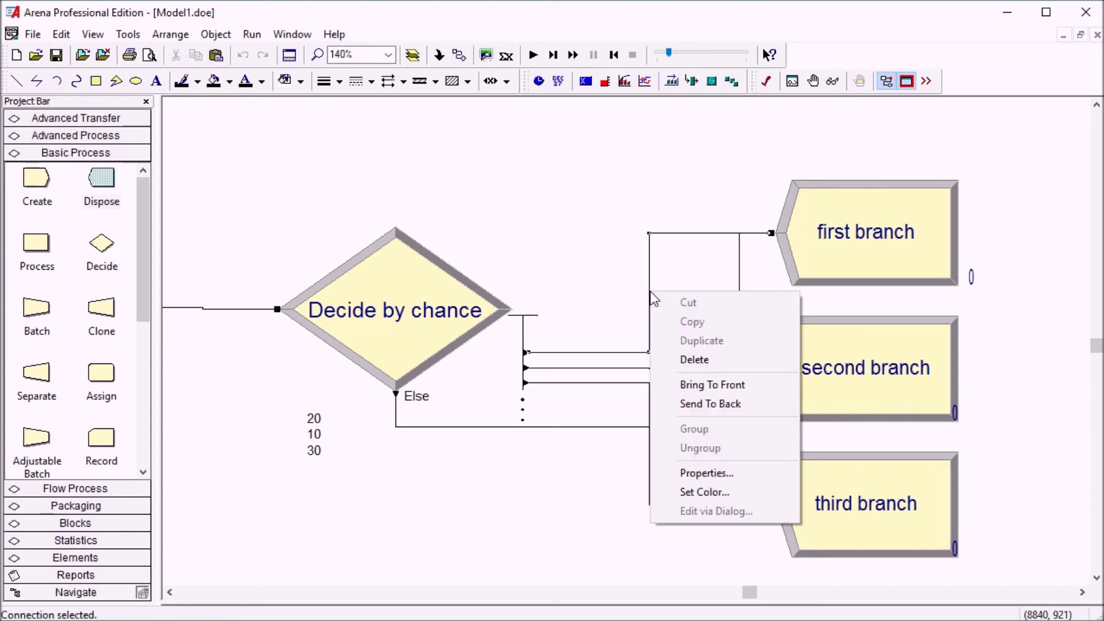
pyautogui.click(700, 493)
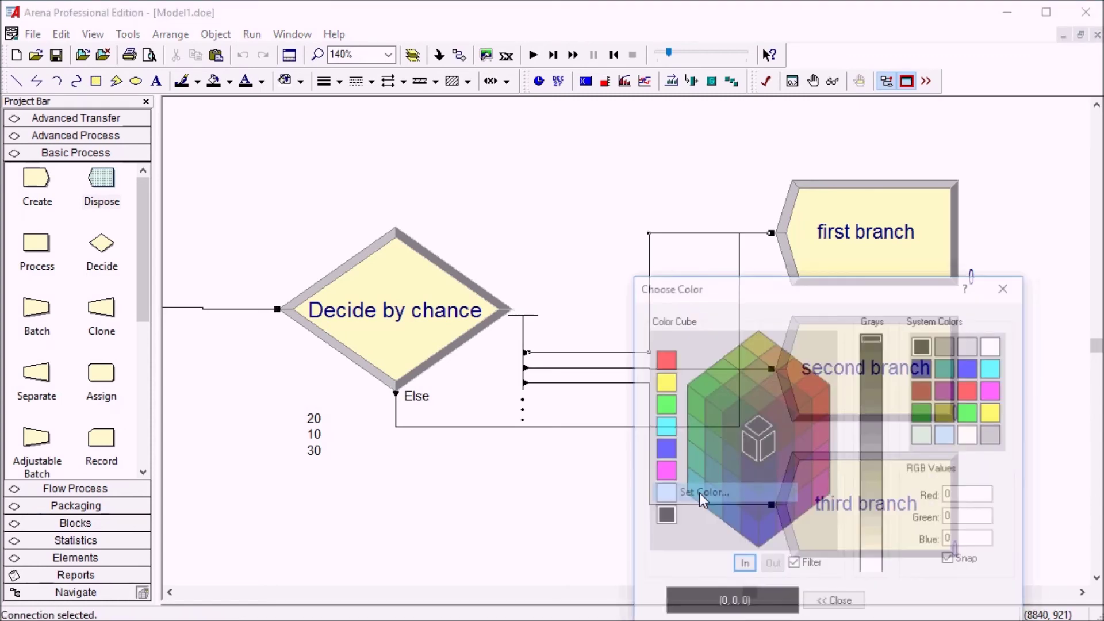
pyautogui.click(665, 360)
pyautogui.click(679, 591)
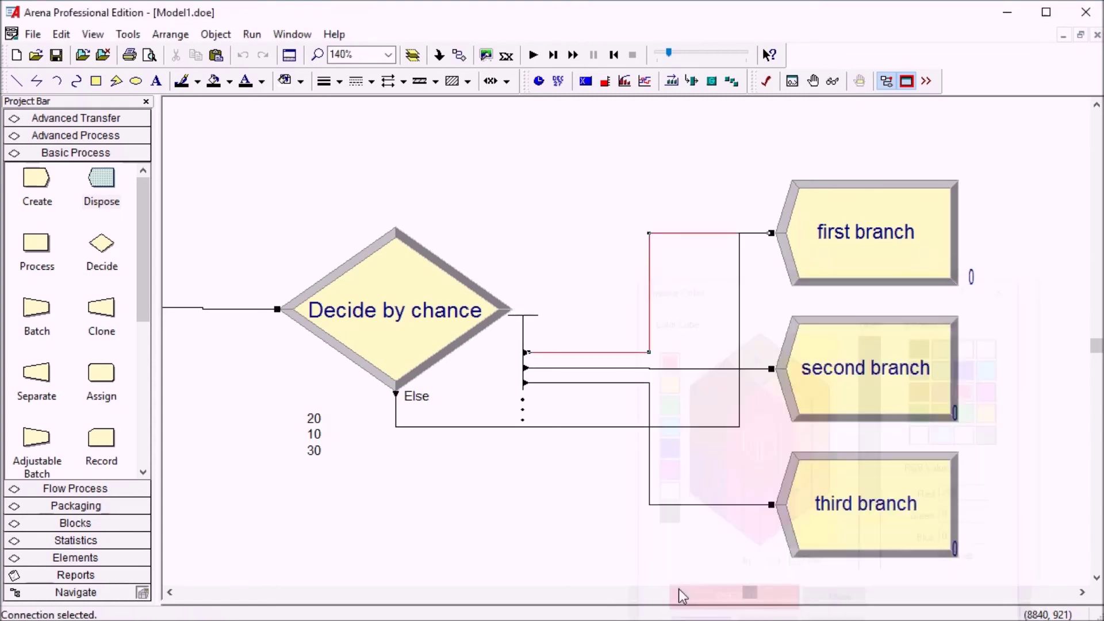
pyautogui.click(488, 425)
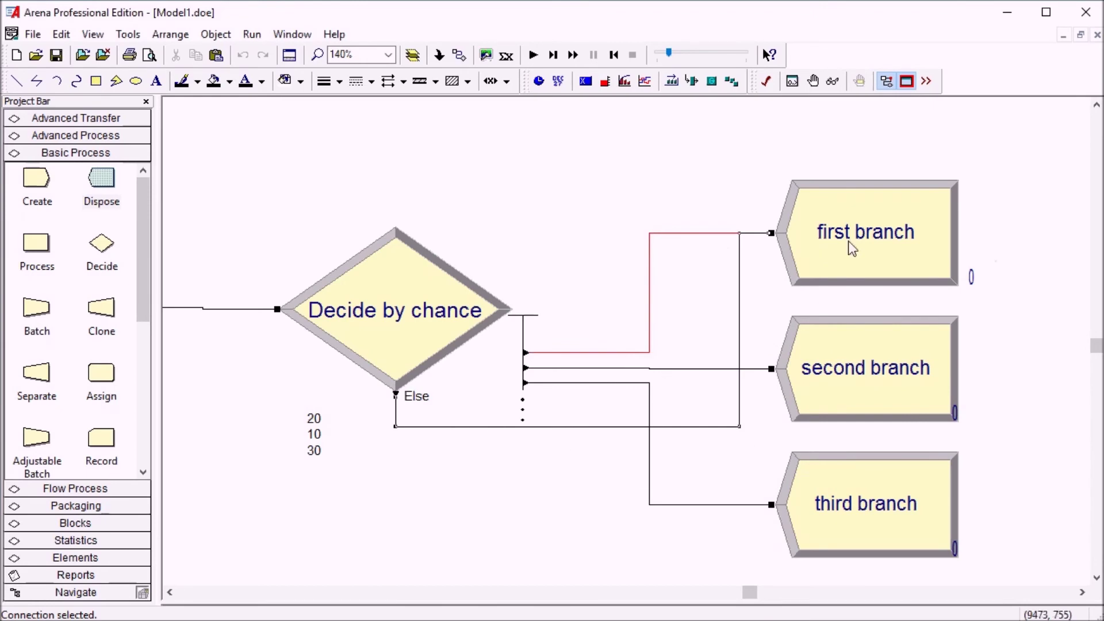
pyautogui.rightClick(709, 427)
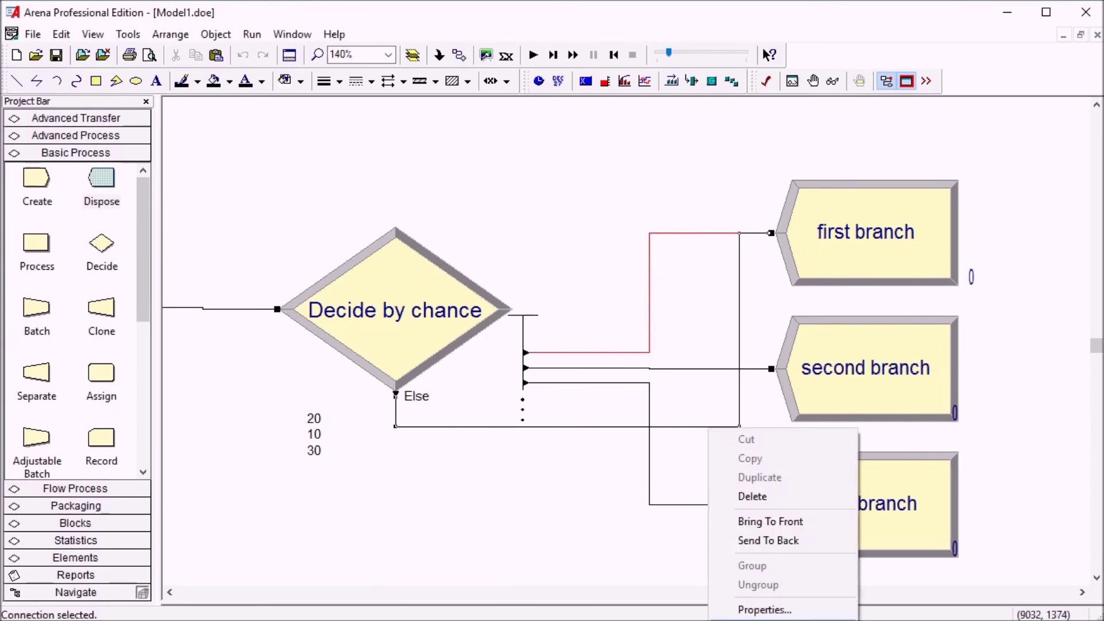
pyautogui.click(764, 610)
pyautogui.click(667, 361)
pyautogui.click(681, 592)
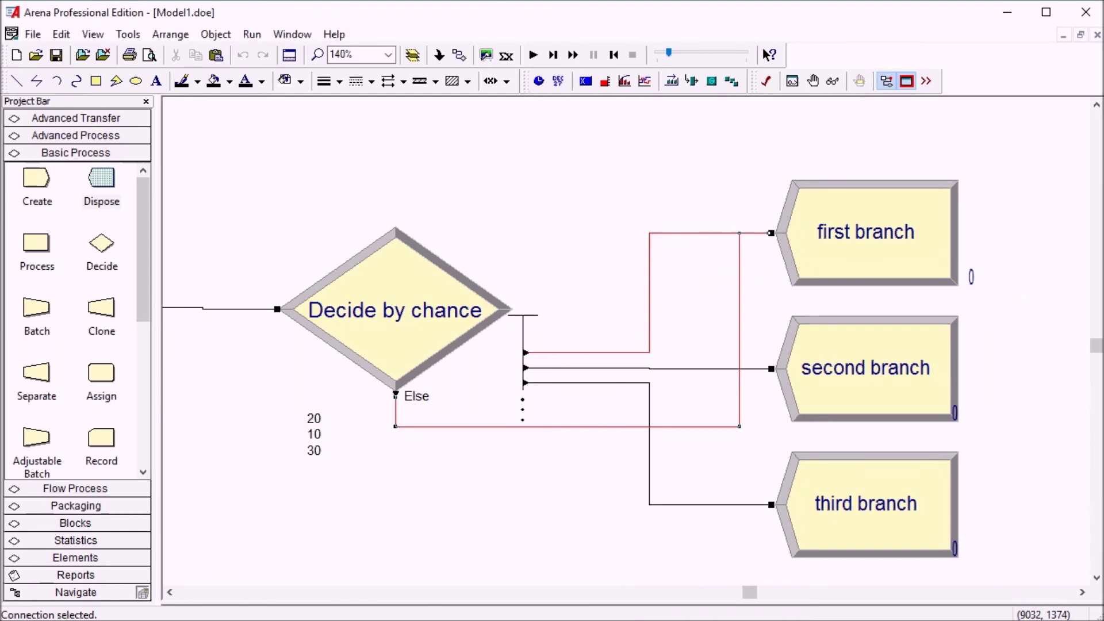
# Colour the second-branch connector green and the third-branch connector magenta
pyautogui.rightClick(673, 371)
pyautogui.click(729, 571)
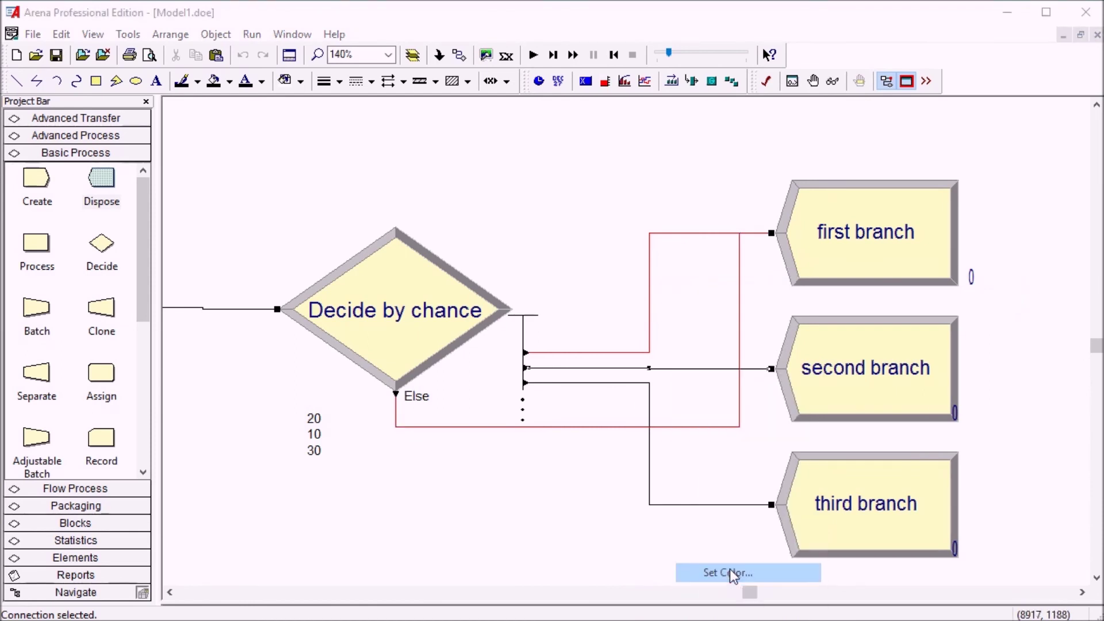
pyautogui.click(663, 404)
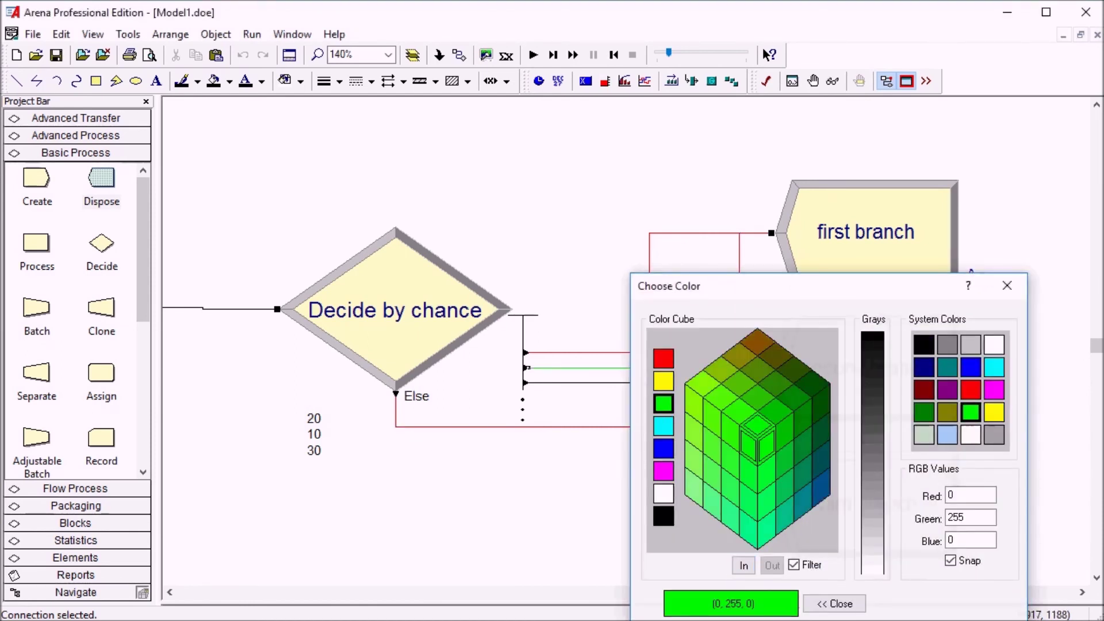
pyautogui.click(834, 603)
pyautogui.rightClick(648, 401)
pyautogui.click(696, 600)
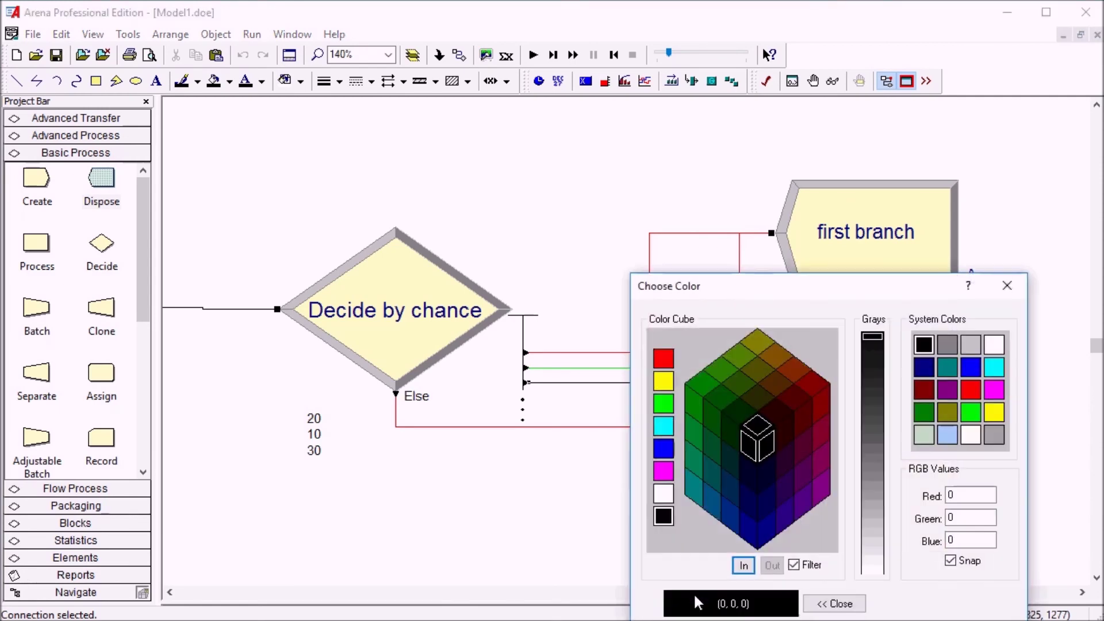
pyautogui.click(798, 368)
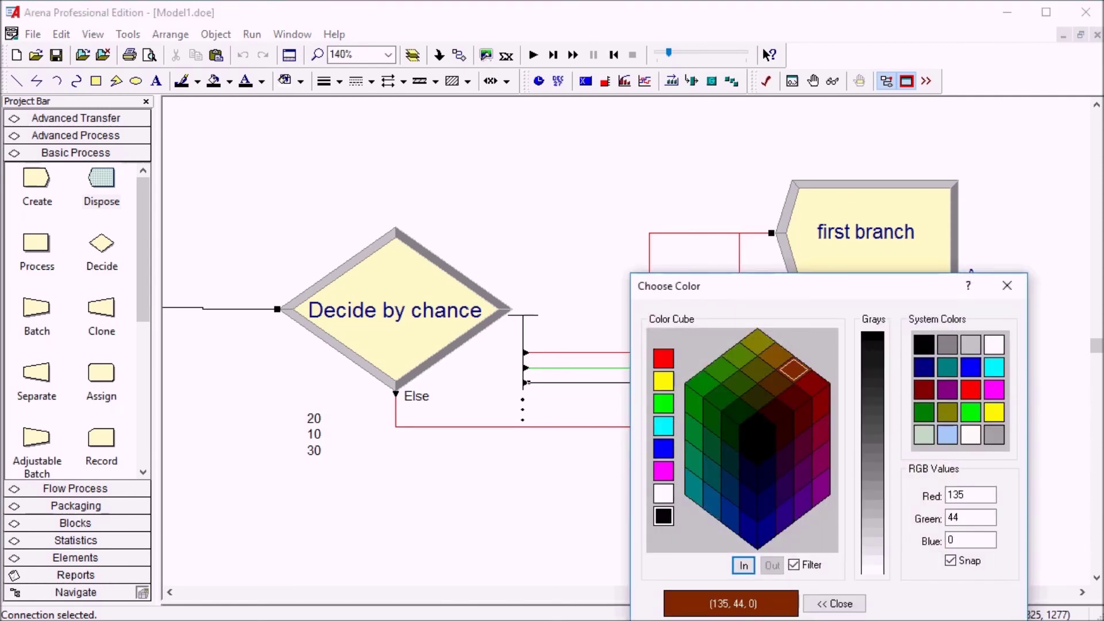
pyautogui.click(835, 603)
pyautogui.rightClick(701, 506)
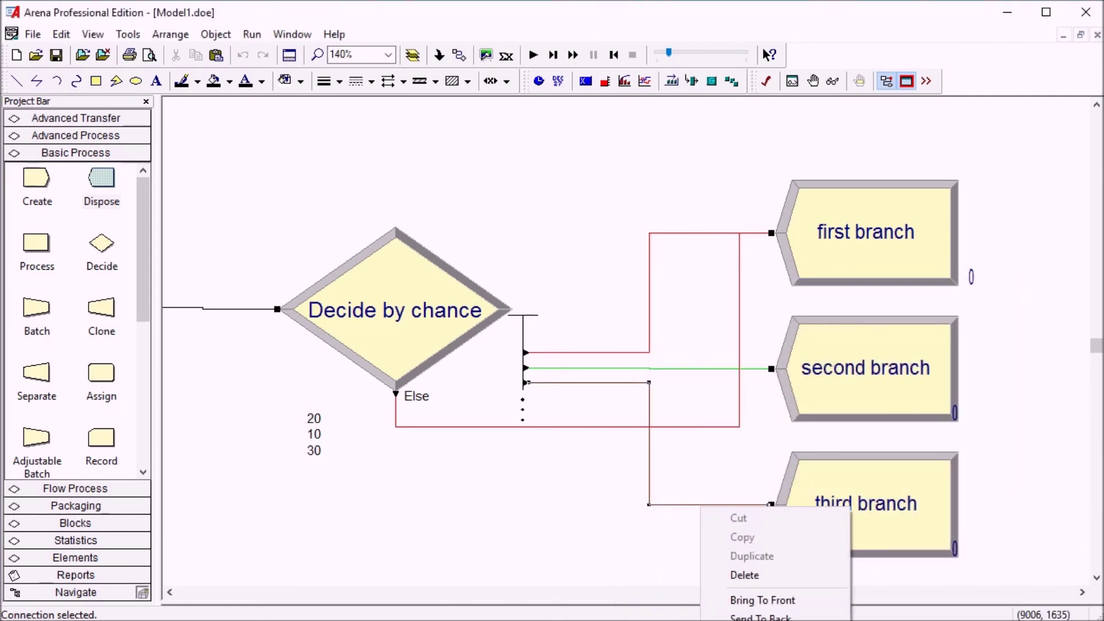
pyautogui.click(709, 495)
pyautogui.click(665, 471)
pyautogui.click(833, 602)
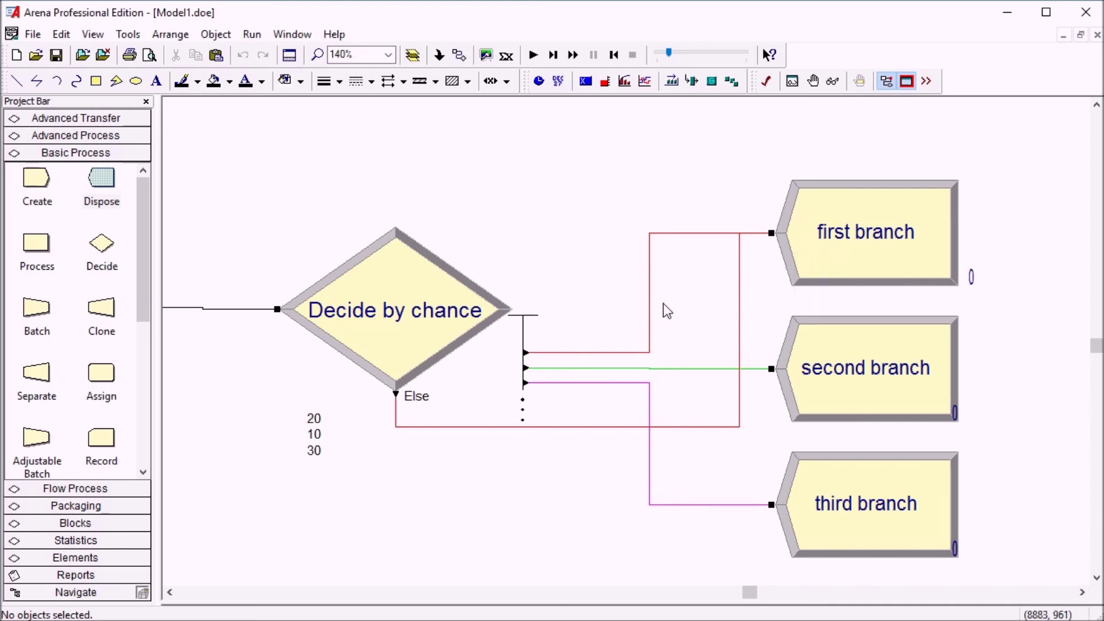
# Zoom the canvas out from 140% to 97%
pyautogui.keyDown('ctrl'); pyautogui.scroll(-1, 662, 305); pyautogui.keyUp('ctrl')
pyautogui.keyDown('ctrl'); pyautogui.scroll(-1, 662, 305); pyautogui.keyUp('ctrl')
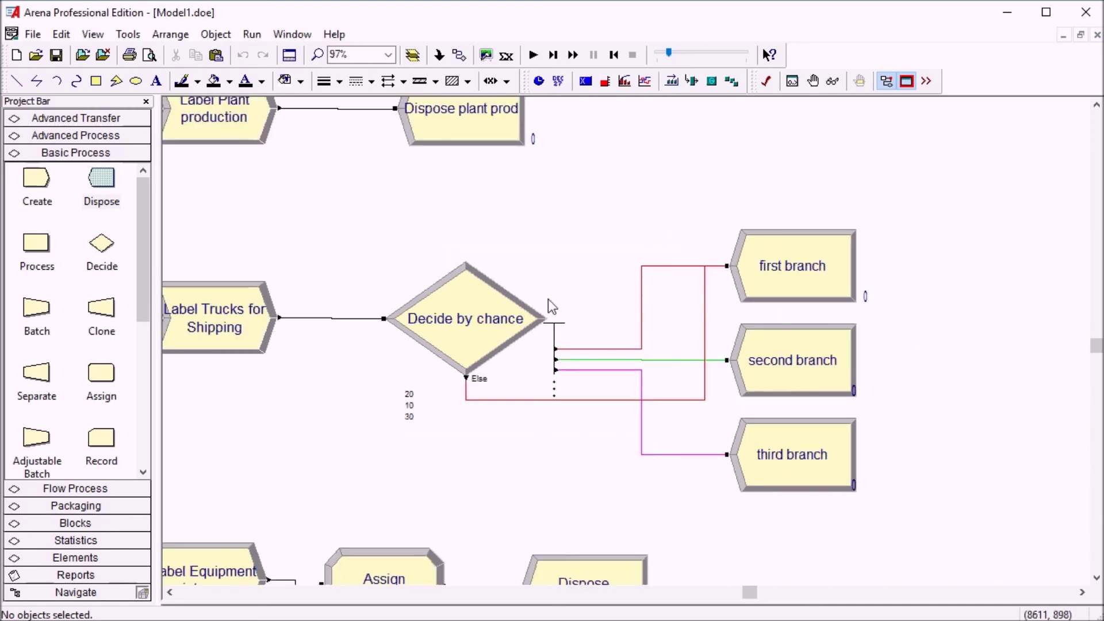